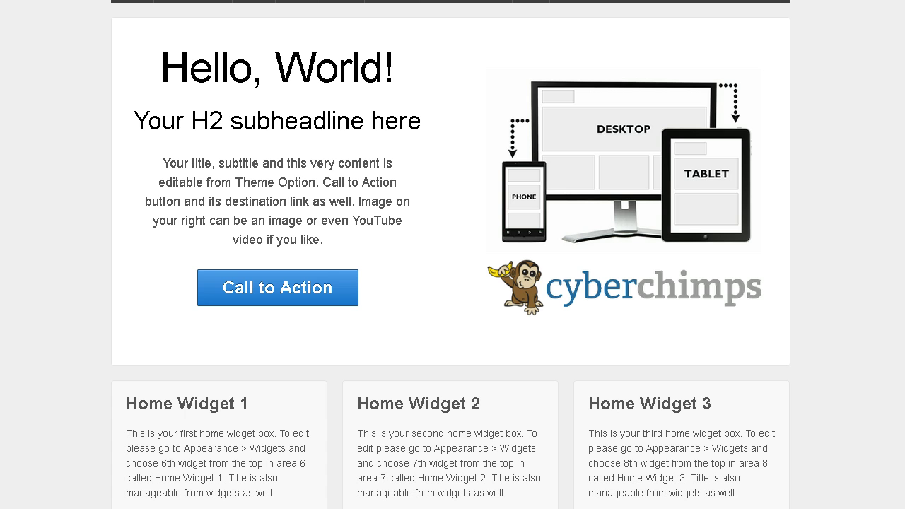
Look over the Responsive theme's home page, from its navigation menu and featured area to the three home widgets.
scroll(856, 431, "up", 2)
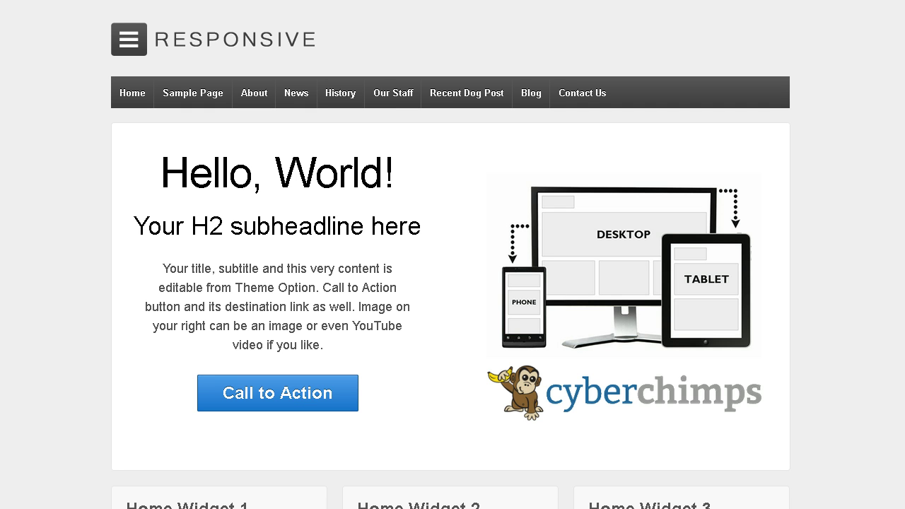
scroll(452, 255, "down", 3)
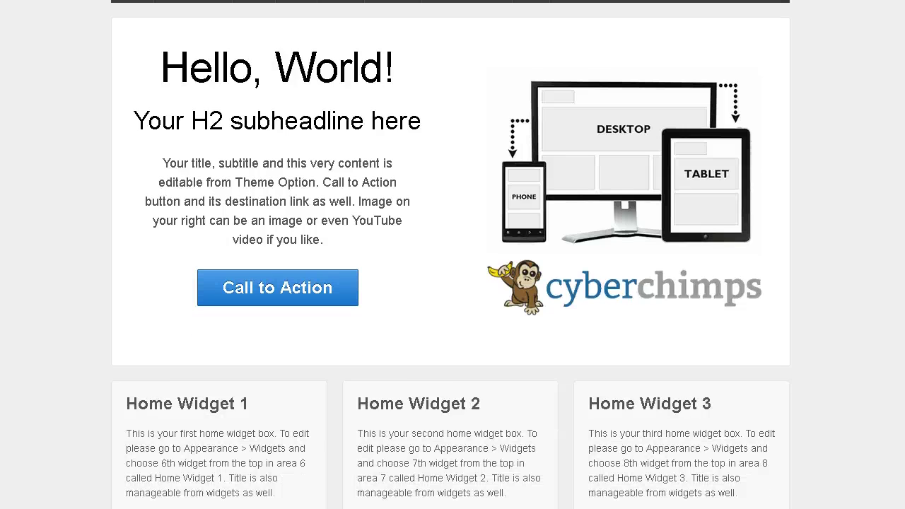
scroll(452, 255, "up", 3)
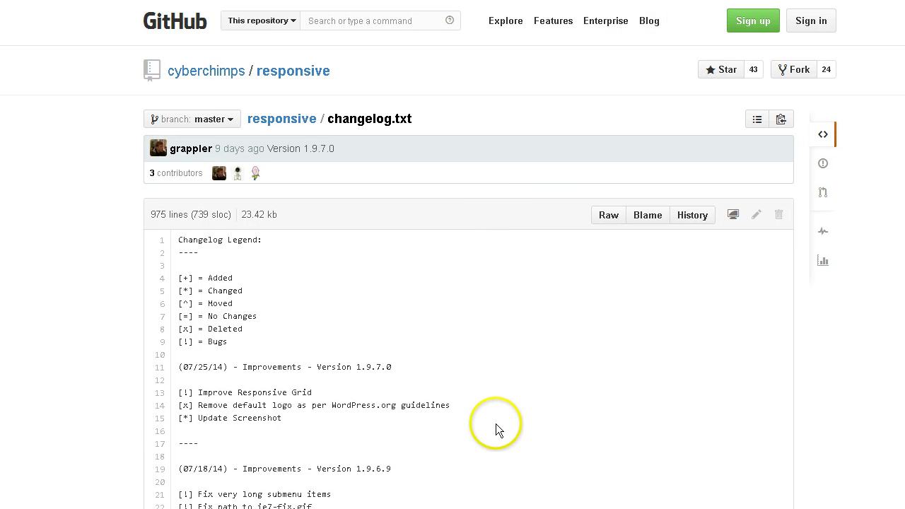
Switch to the cyberchimps/responsive changelog.txt on GitHub and read its legend and most recent version entries.
scroll(483, 410, "down", 2)
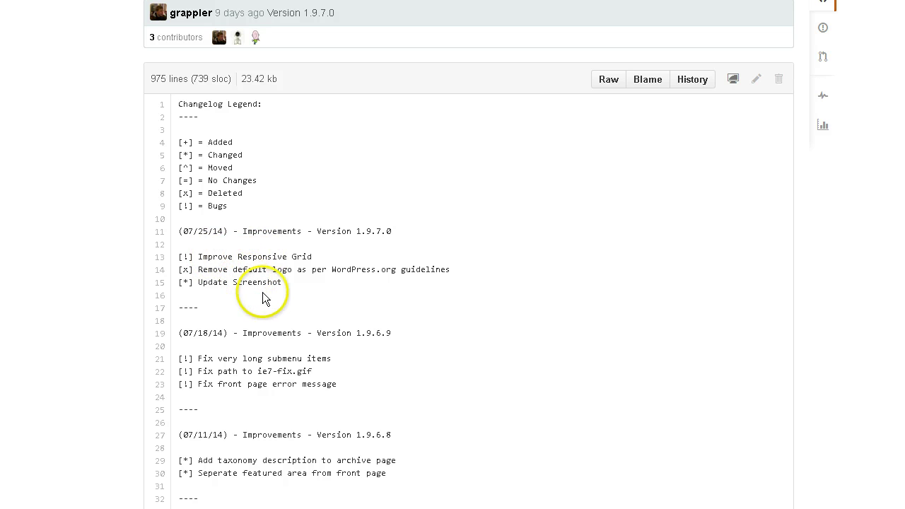
scroll(406, 299, "down", 2)
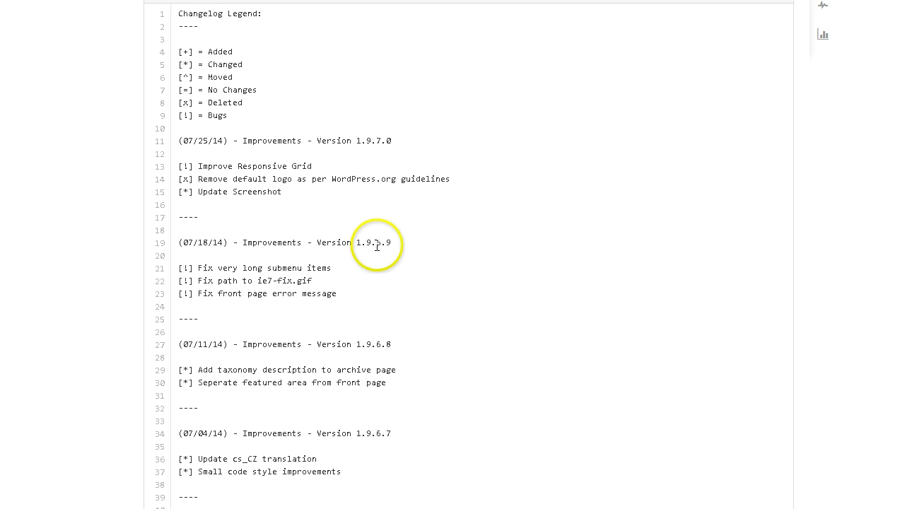
scroll(417, 301, "down", 2)
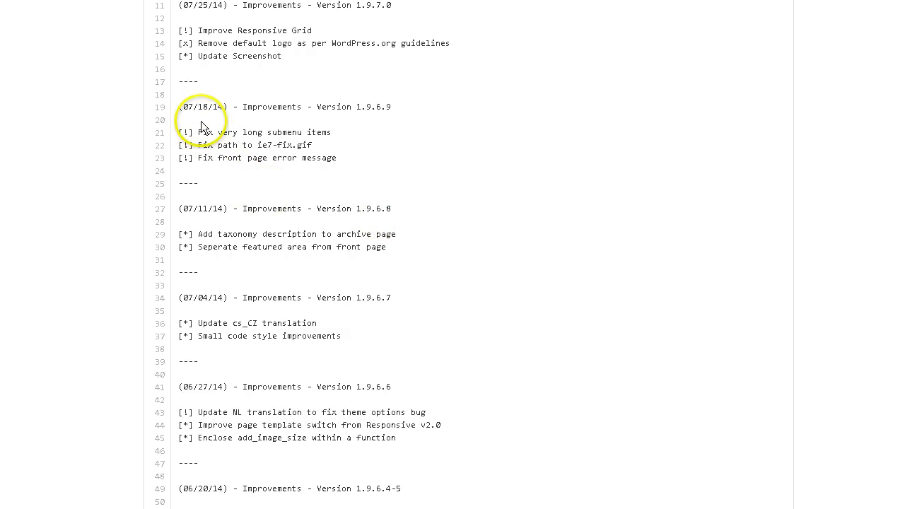
scroll(223, 145, "up", 1)
scroll(223, 146, "up", 1)
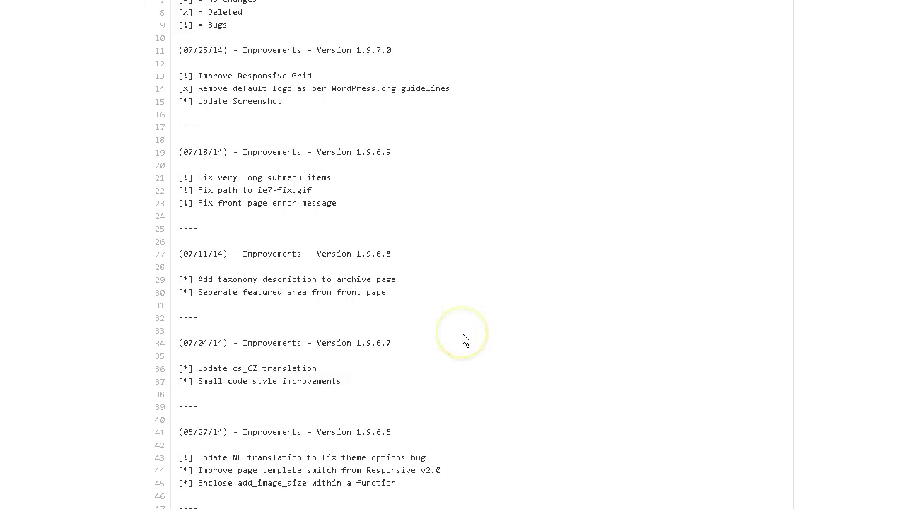
Skim the older version entries in the changelog and return to the beginning of the file.
scroll(461, 332, "down", 7)
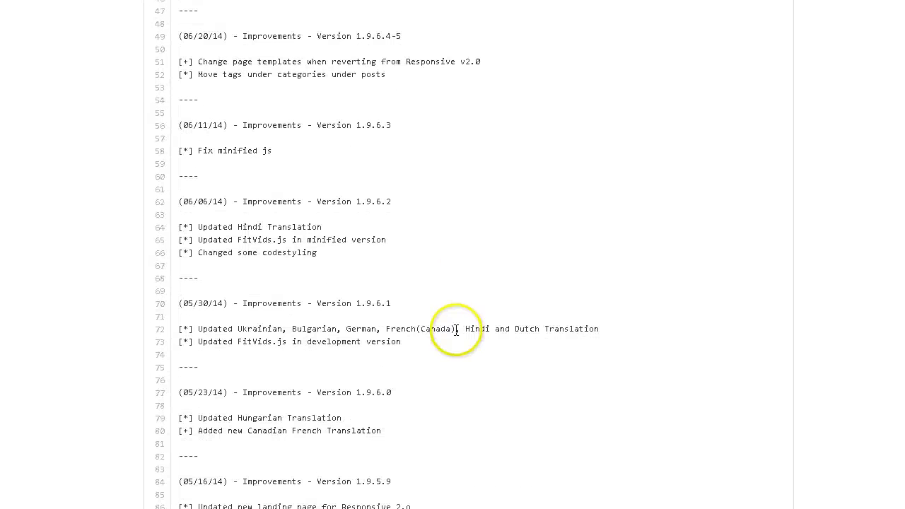
scroll(457, 330, "down", 2)
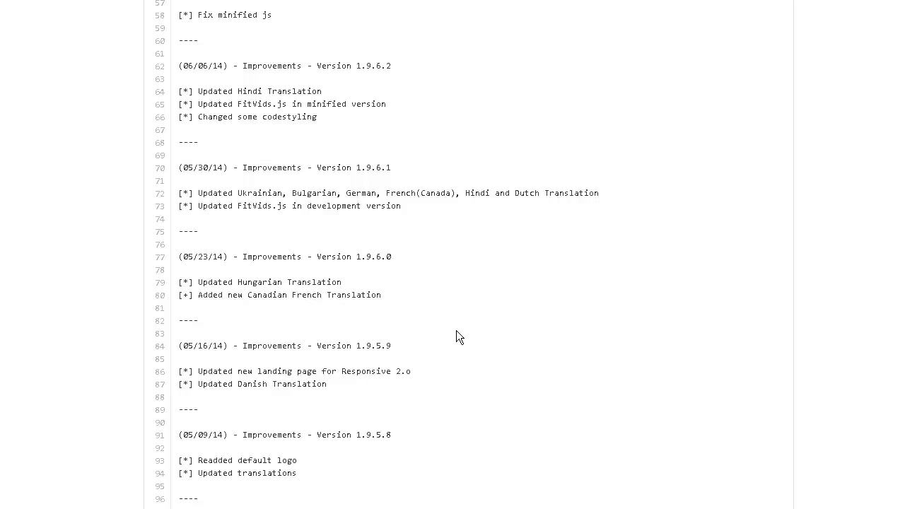
scroll(456, 330, "down", 3)
scroll(453, 330, "down", 8)
scroll(451, 329, "down", 11)
scroll(451, 329, "down", 18)
scroll(451, 328, "down", 13)
scroll(451, 332, "down", 16)
scroll(451, 329, "down", 3)
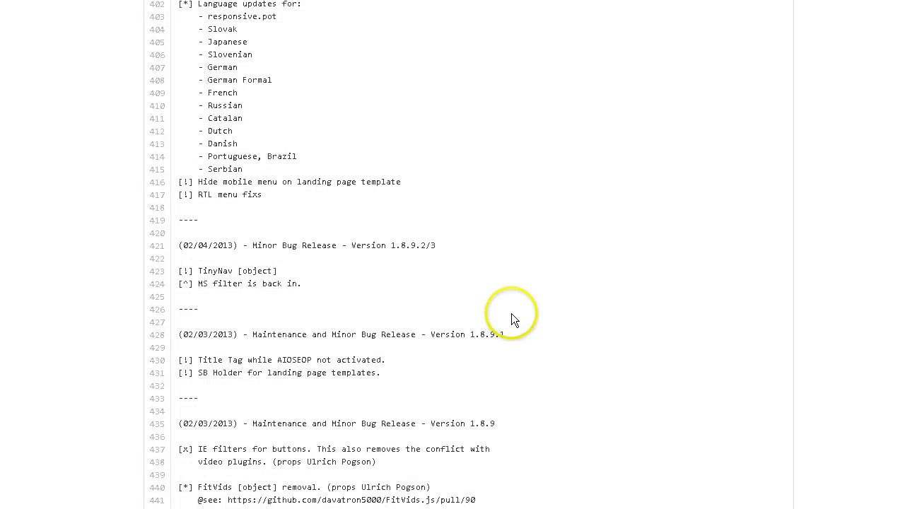
scroll(514, 320, "up", 8)
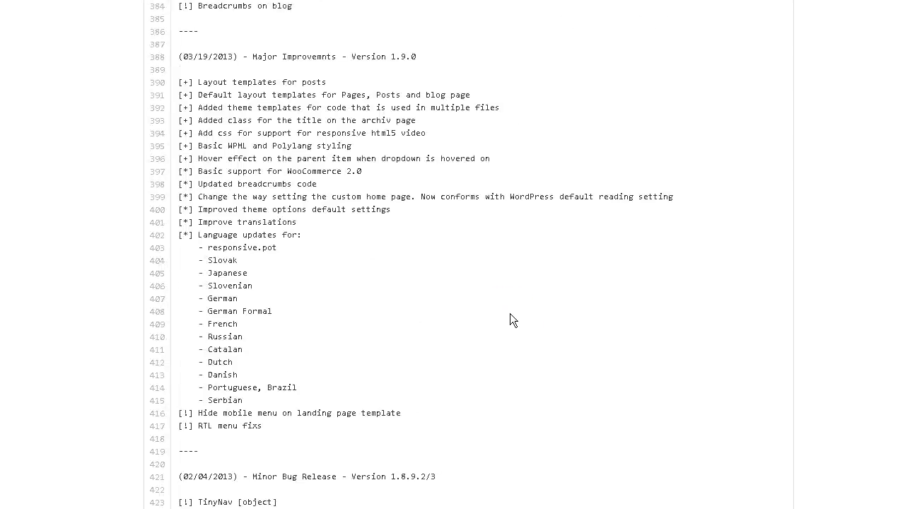
scroll(513, 320, "up", 12)
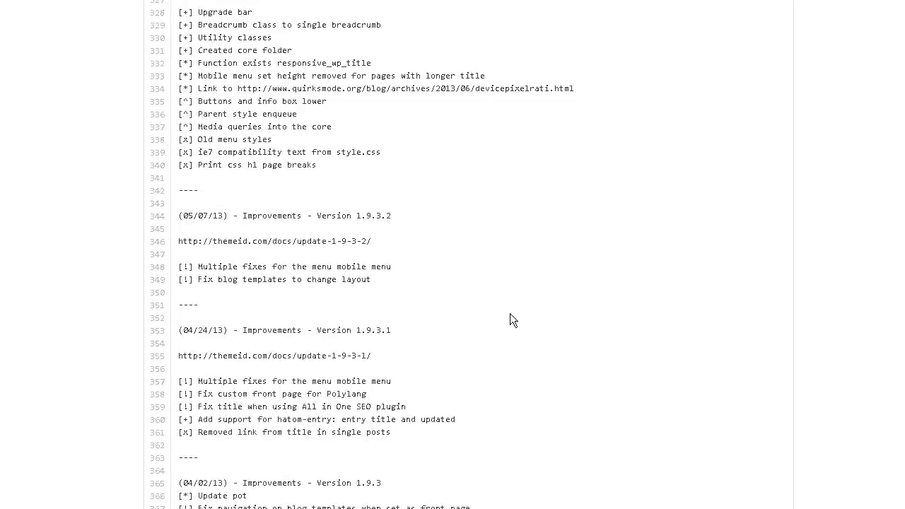
scroll(509, 313, "up", 16)
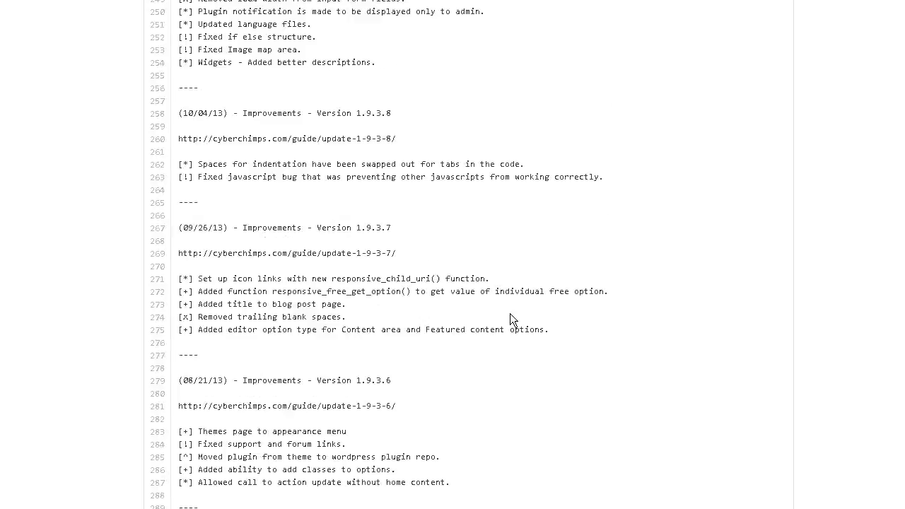
scroll(510, 313, "up", 14)
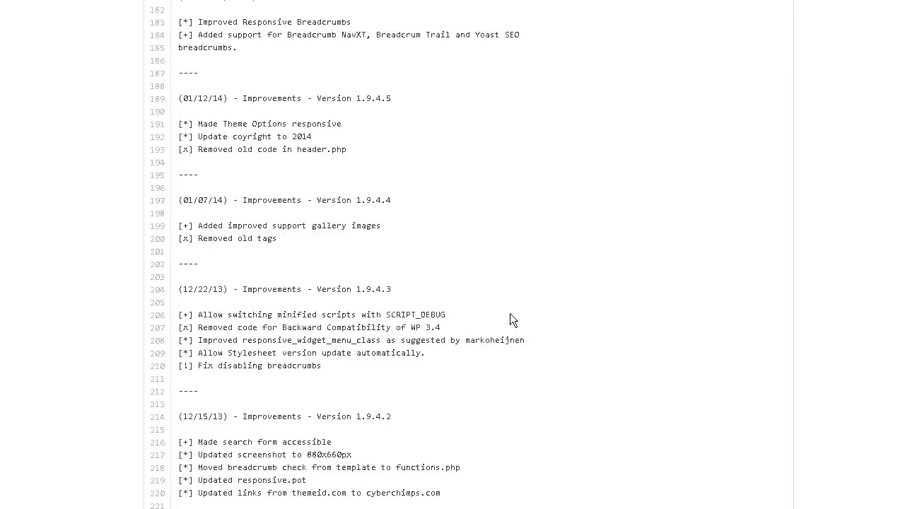
scroll(513, 320, "up", 16)
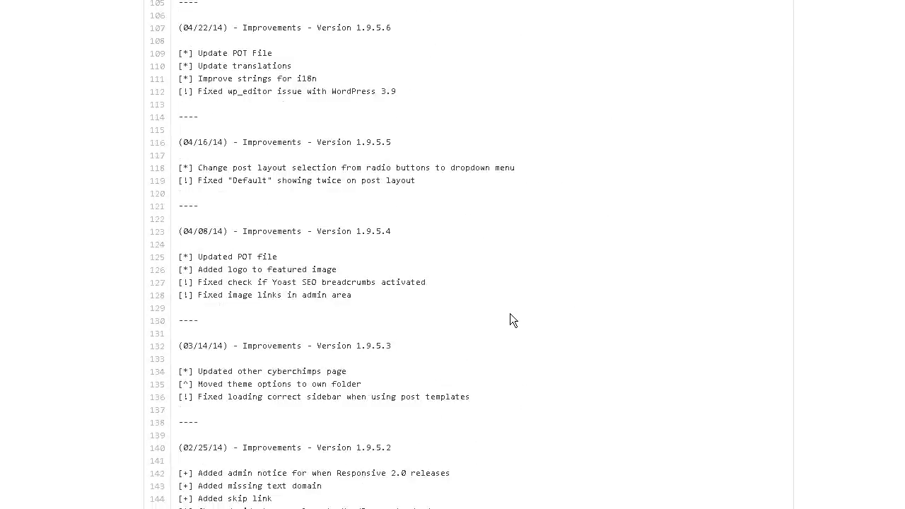
scroll(514, 320, "up", 12)
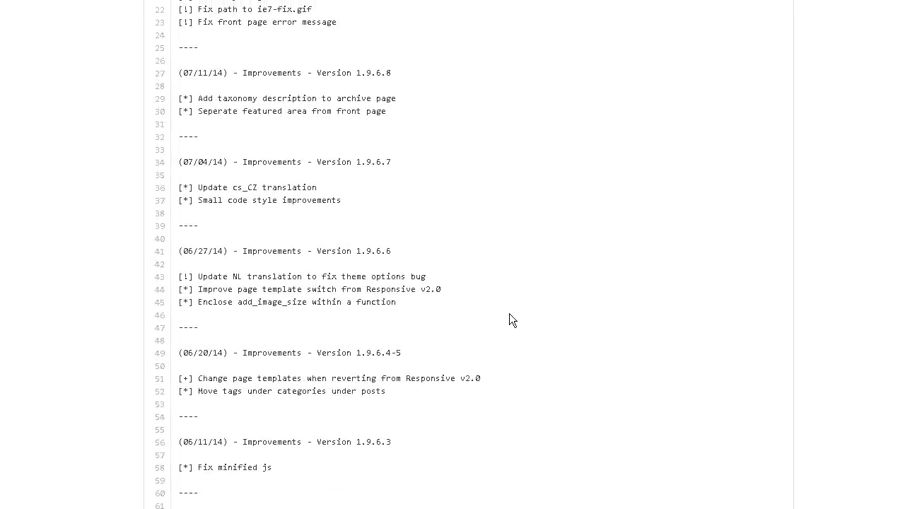
scroll(513, 320, "up", 4)
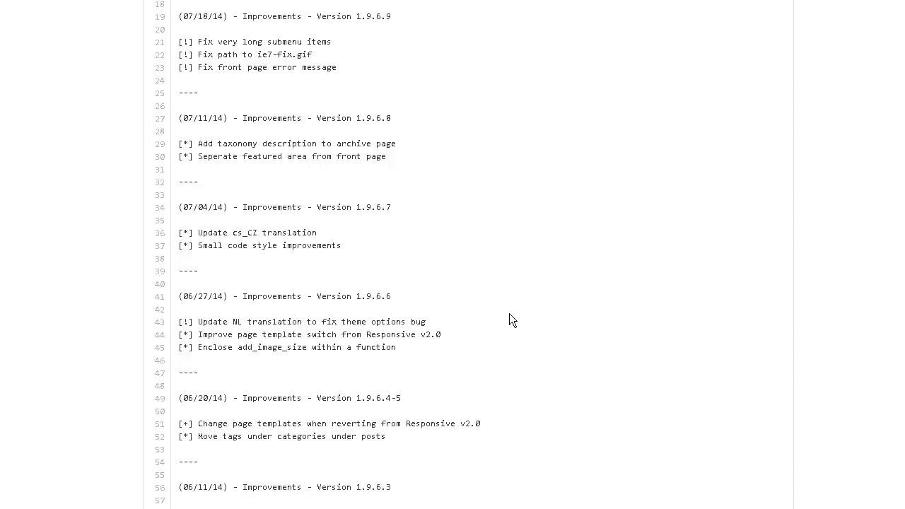
scroll(512, 320, "up", 5)
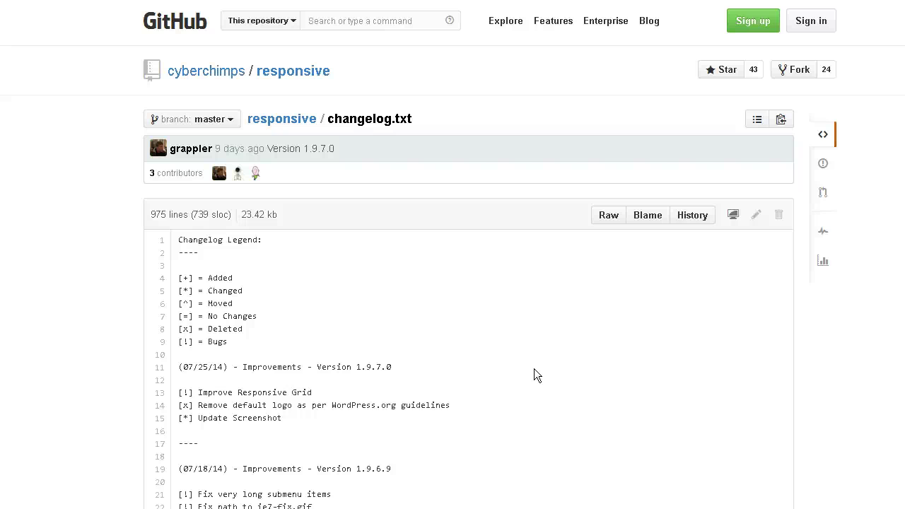
Switch to the WordPress Themes page and open the details of the active Responsive theme.
left_click(535, 414)
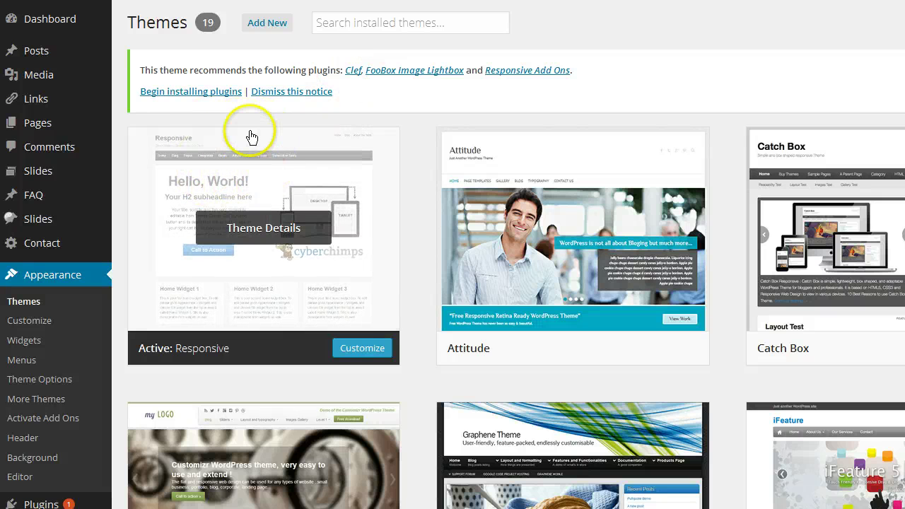
left_click(241, 230)
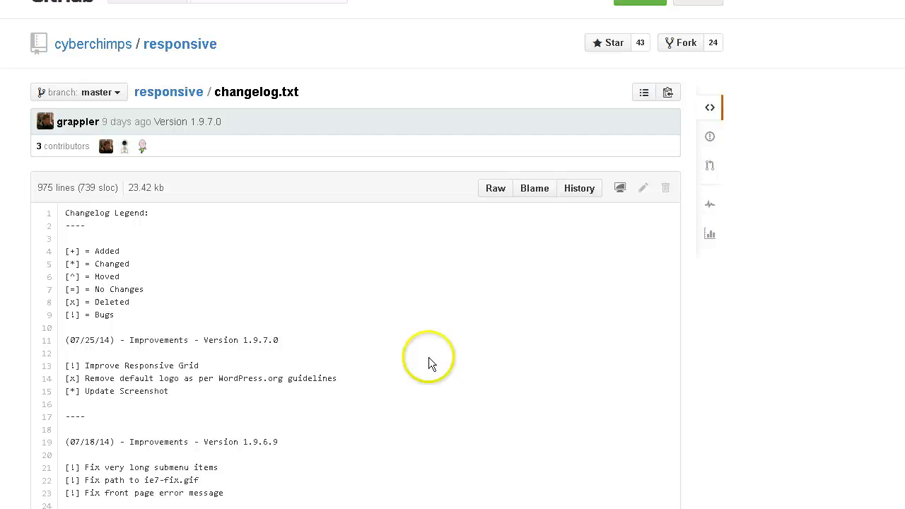
Review the changelog's recent version entries on GitHub and compare them with the site's featured area and home widgets.
scroll(428, 357, "down", 3)
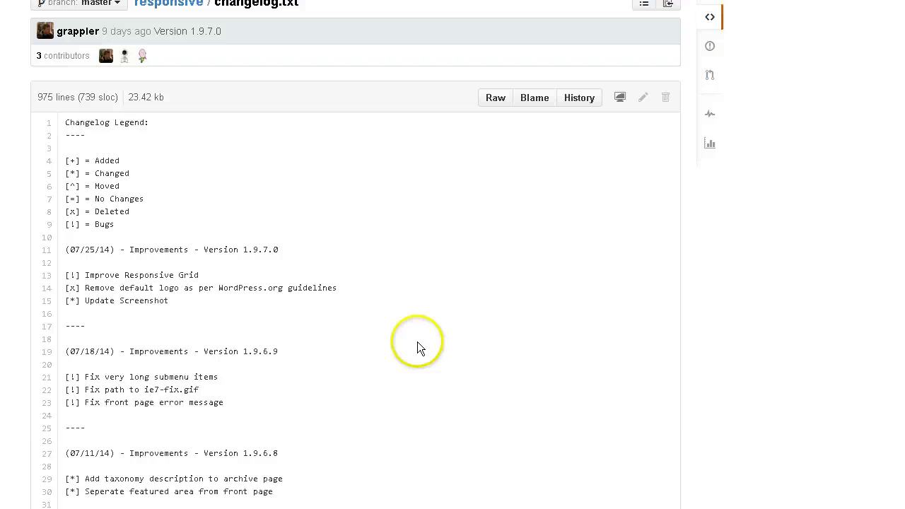
scroll(414, 341, "down", 3)
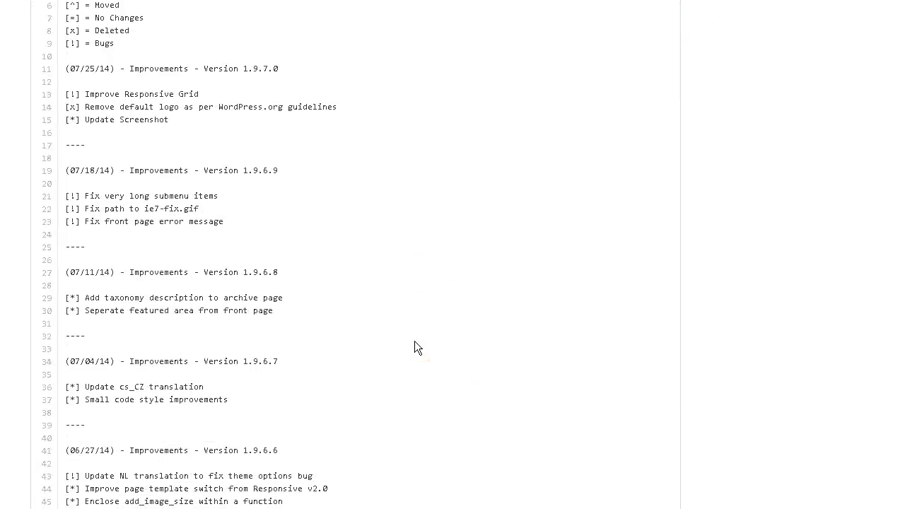
scroll(414, 341, "down", 1)
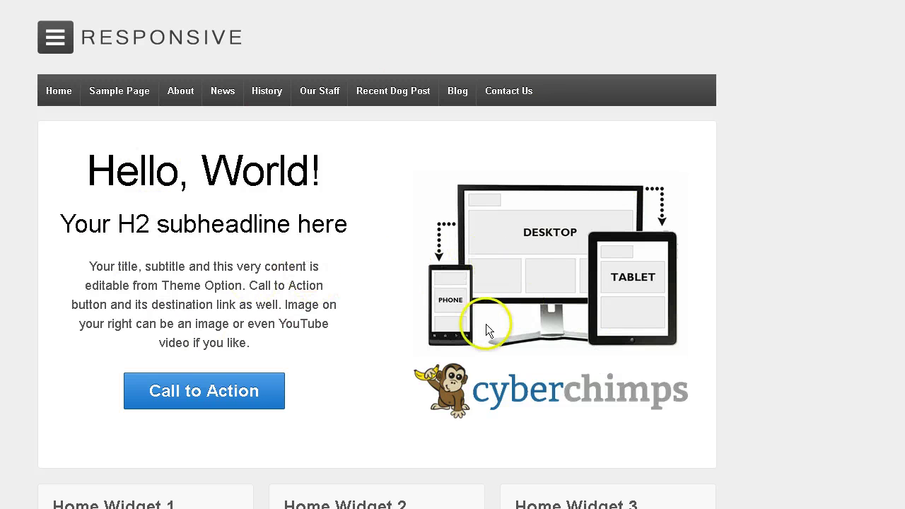
scroll(495, 336, "down", 3)
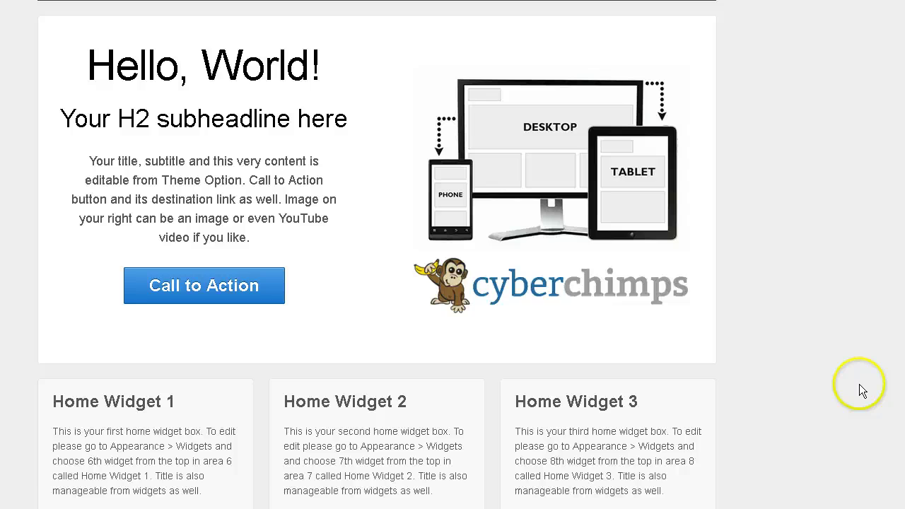
scroll(859, 385, "up", 3)
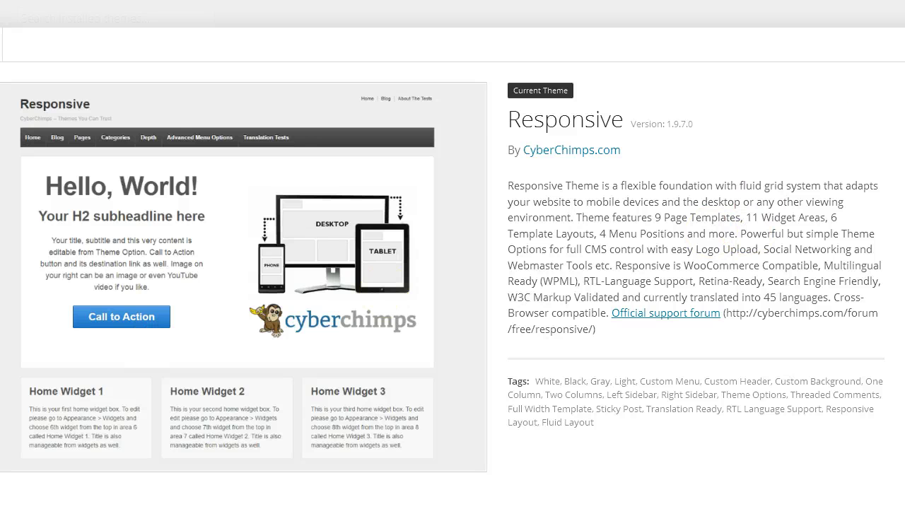
Close the Responsive theme's details in WordPress and open the theme file editor.
key("Escape")
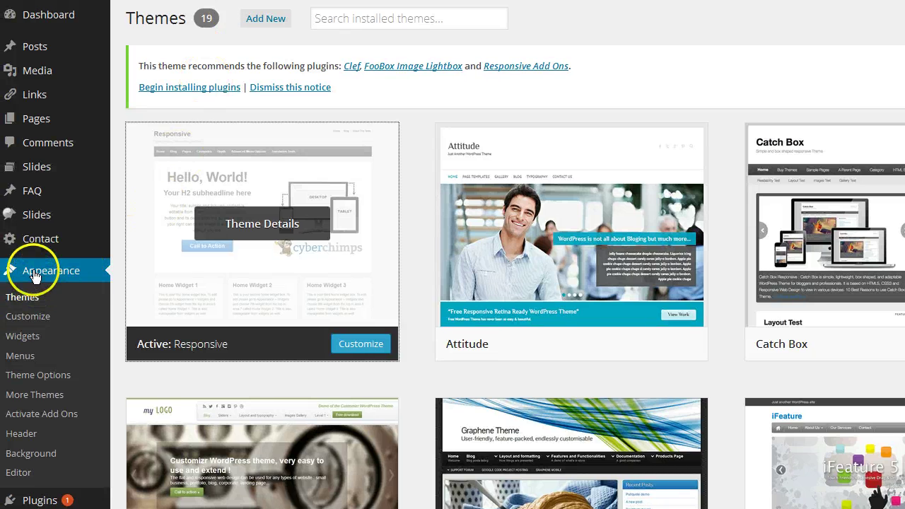
left_click(52, 465)
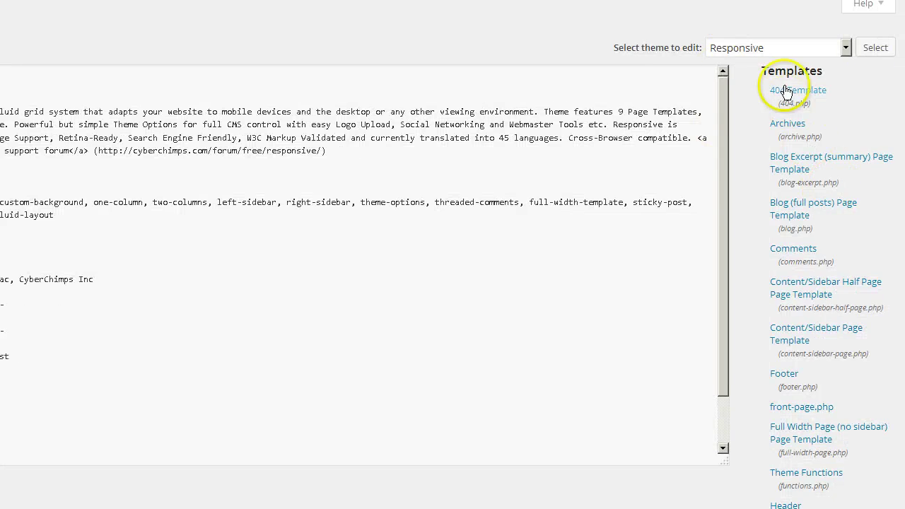
Look through the Responsive theme's template files, including front-page.php and home.php.
scroll(857, 390, "down", 5)
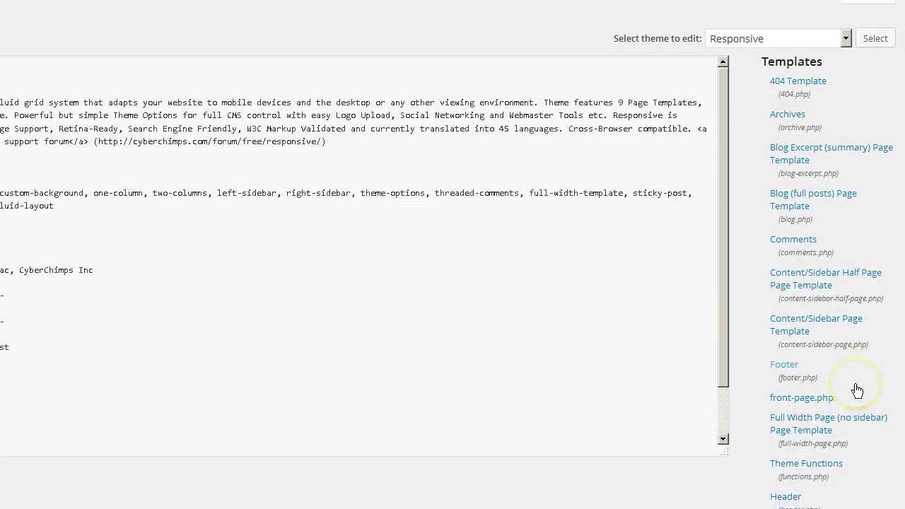
scroll(857, 390, "down", 4)
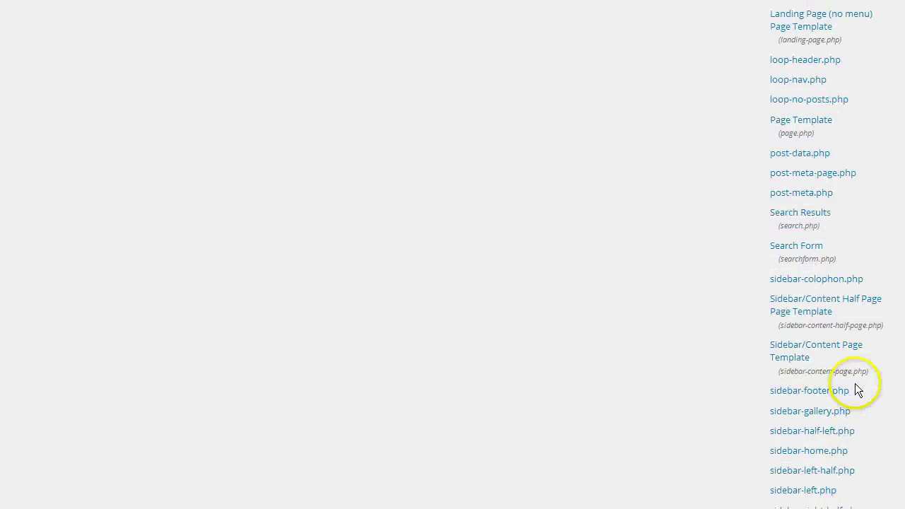
scroll(857, 389, "up", 3)
scroll(856, 390, "up", 5)
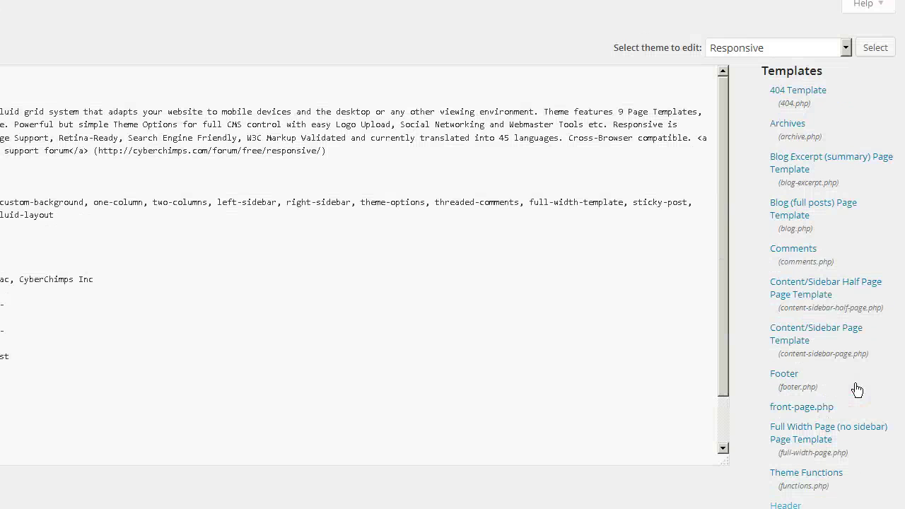
scroll(856, 390, "down", 2)
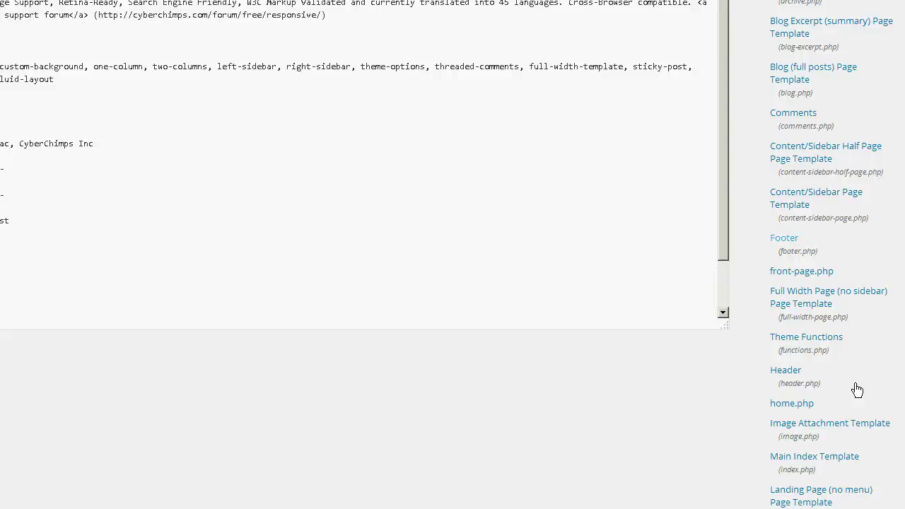
left_click(787, 405)
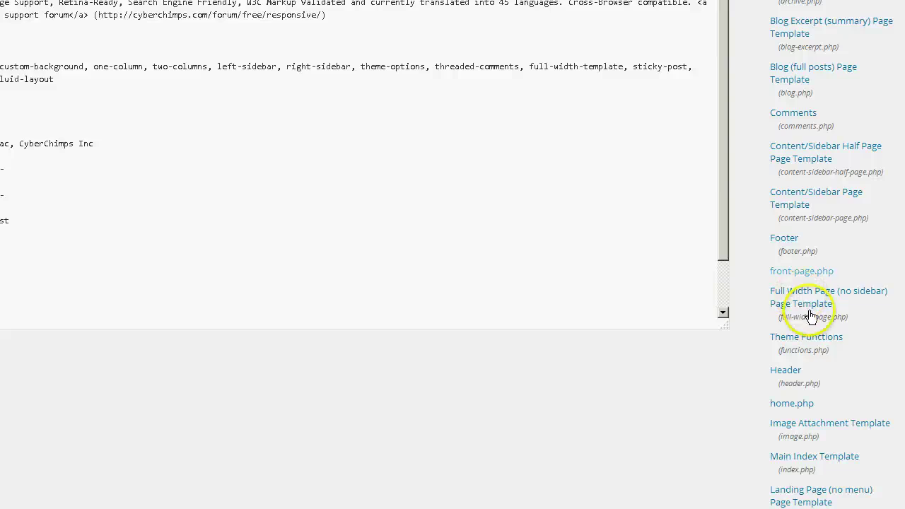
Open the featured-area.php template for editing and examine its headline and subheadline code.
scroll(851, 348, "down", 6)
scroll(850, 348, "down", 4)
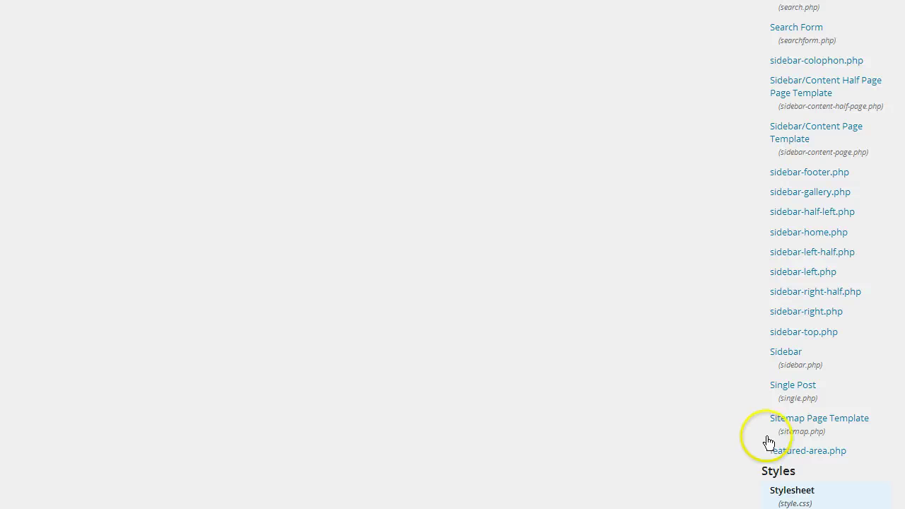
left_click(790, 452)
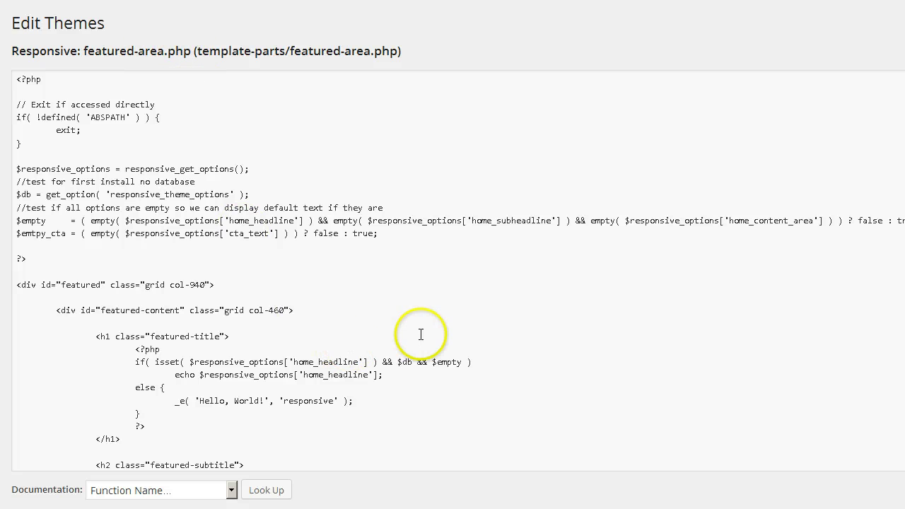
scroll(420, 333, "down", 3)
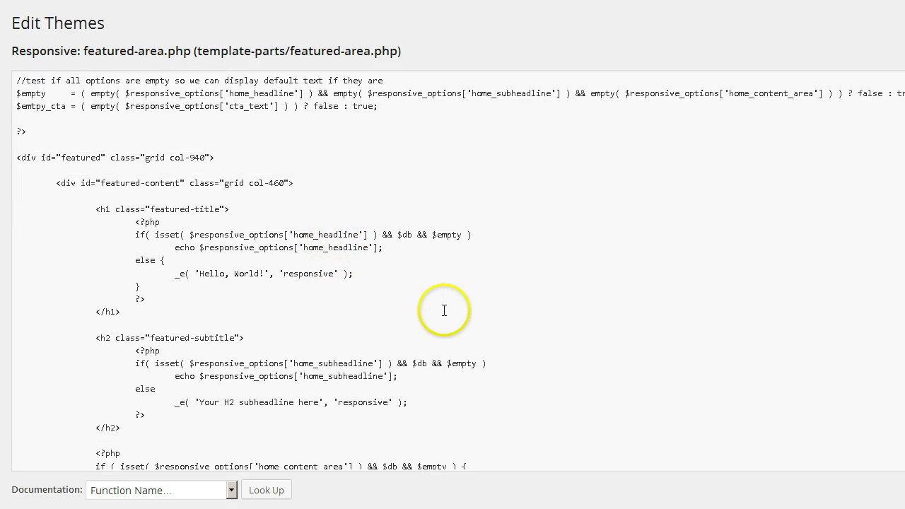
Look through the remaining content and call-to-action code of featured-area.php and open the theme's style.css stylesheet.
scroll(445, 311, "down", 2)
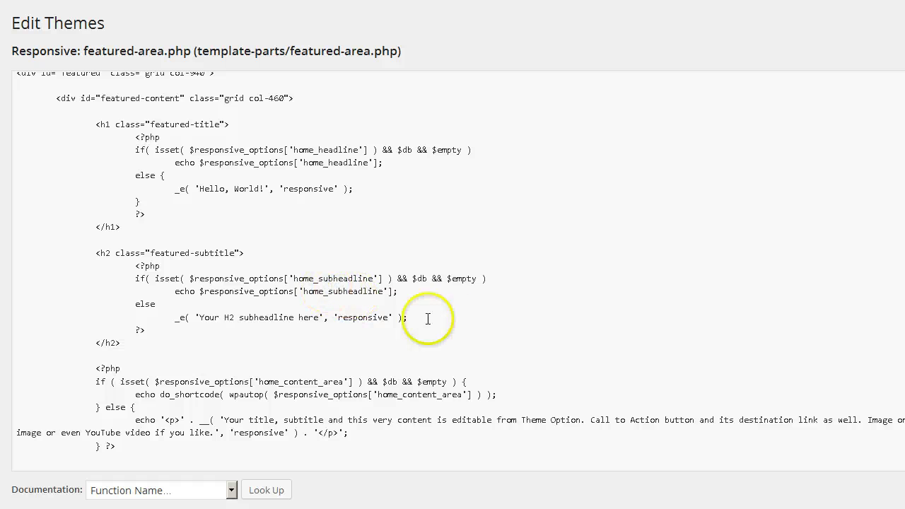
scroll(530, 330, "down", 4)
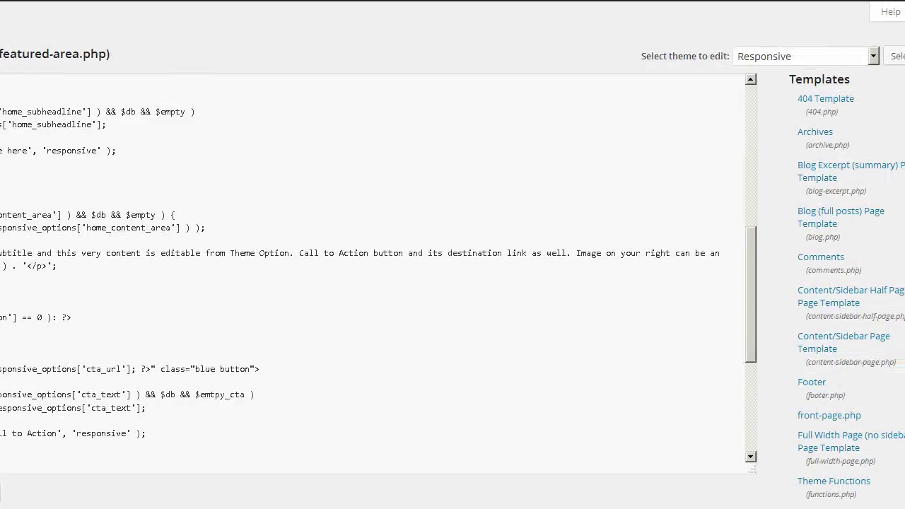
scroll(804, 222, "down", 12)
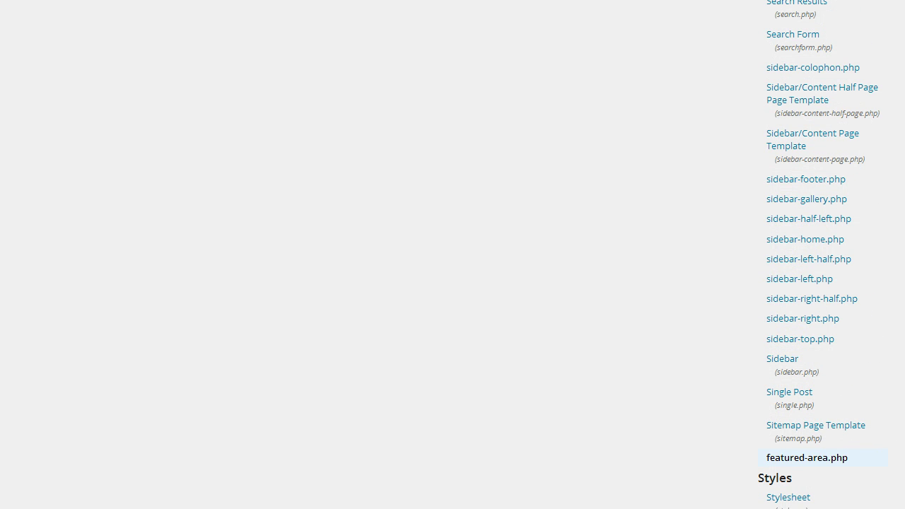
scroll(900, 480, "down", 1)
left_click(789, 454)
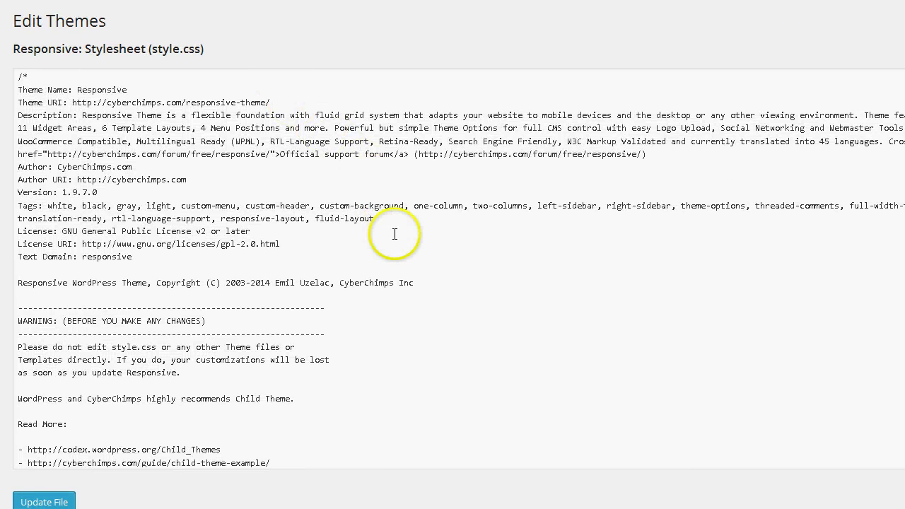
Read the header comment of the Responsive theme's style.css, including its editing warning and child theme links.
scroll(472, 216, "down", 2)
scroll(464, 219, "up", 2)
scroll(460, 224, "down", 2)
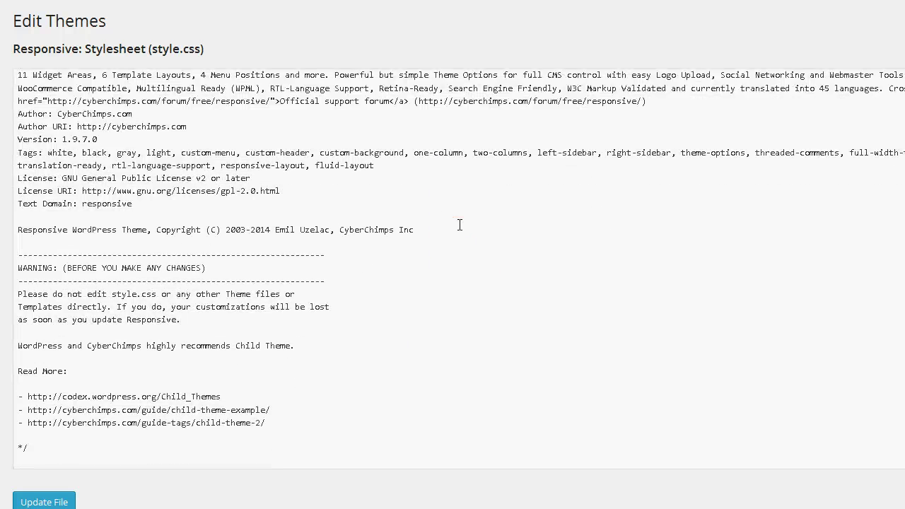
scroll(459, 225, "up", 1)
scroll(458, 225, "down", 1)
scroll(460, 223, "up", 2)
scroll(459, 224, "down", 2)
Switch to the Responsive changelog on GitHub and review its older version entries for changes to the CSS files.
left_click(565, 384)
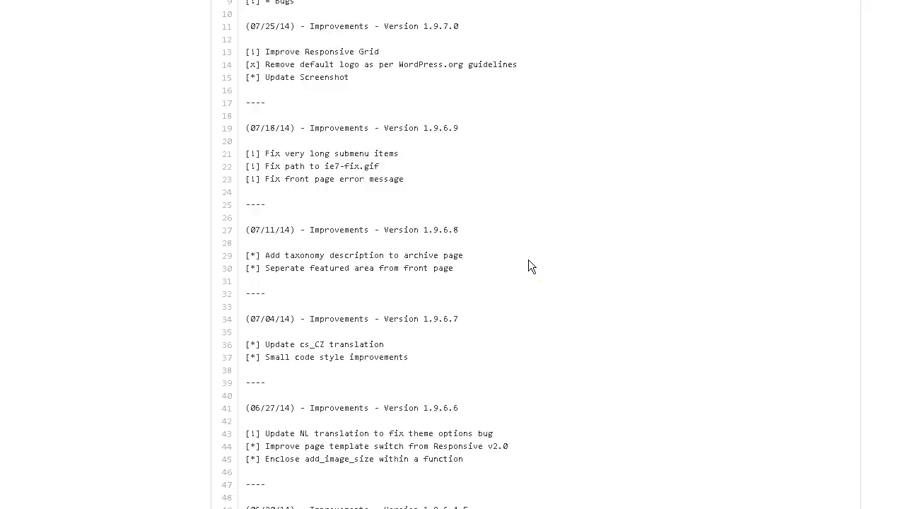
scroll(528, 260, "down", 10)
scroll(528, 267, "down", 2)
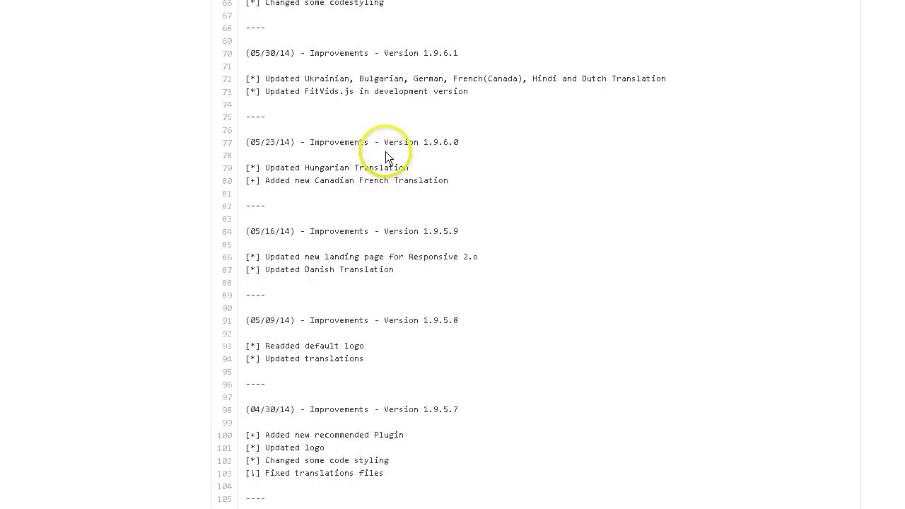
scroll(509, 324, "down", 5)
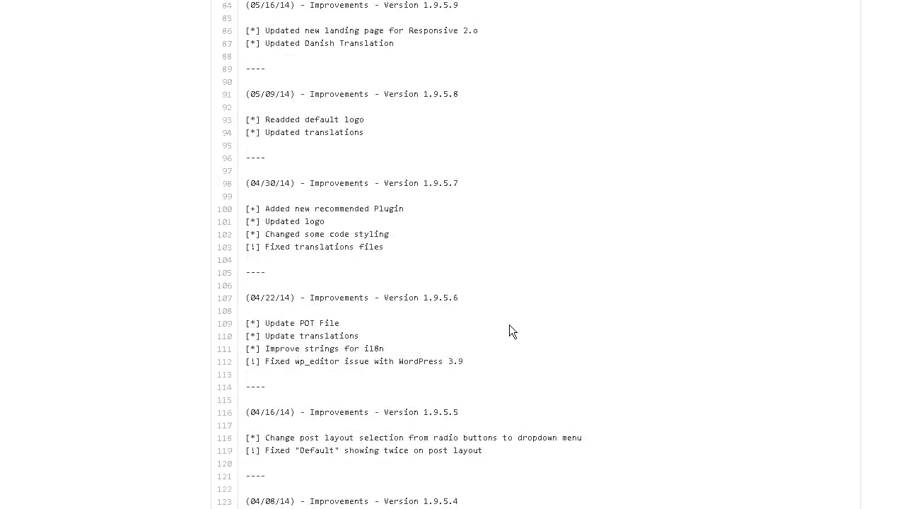
scroll(509, 325, "down", 7)
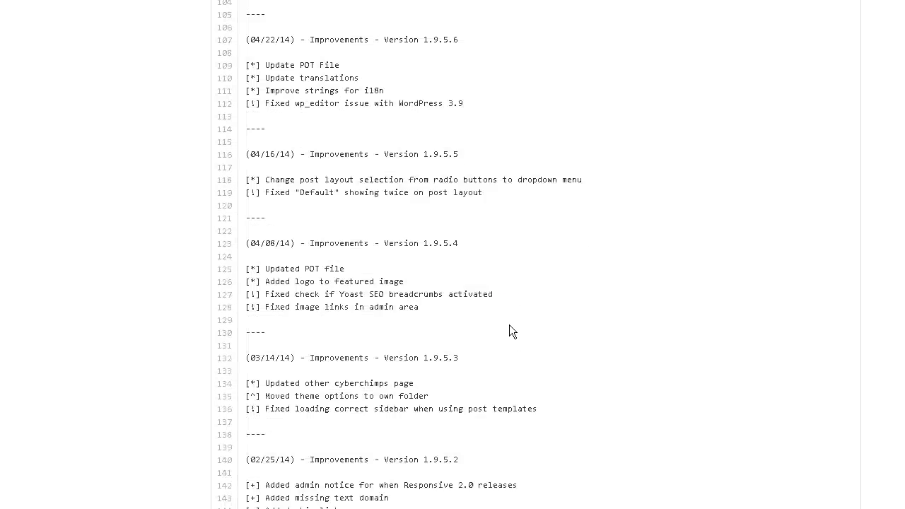
scroll(510, 326, "down", 4)
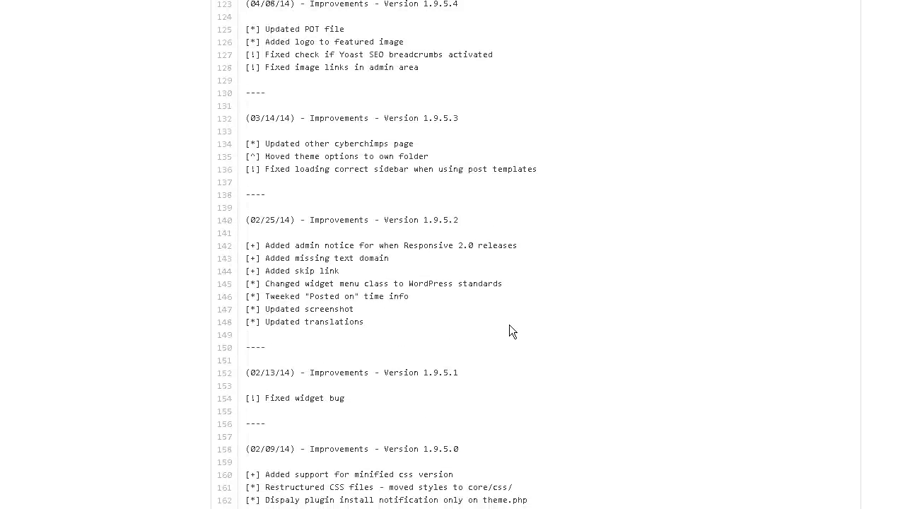
scroll(509, 325, "down", 4)
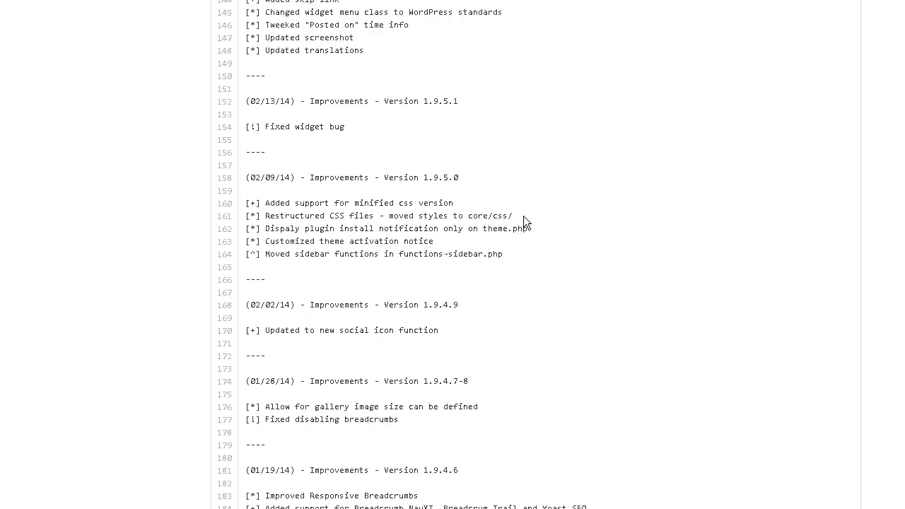
scroll(563, 212, "up", 4)
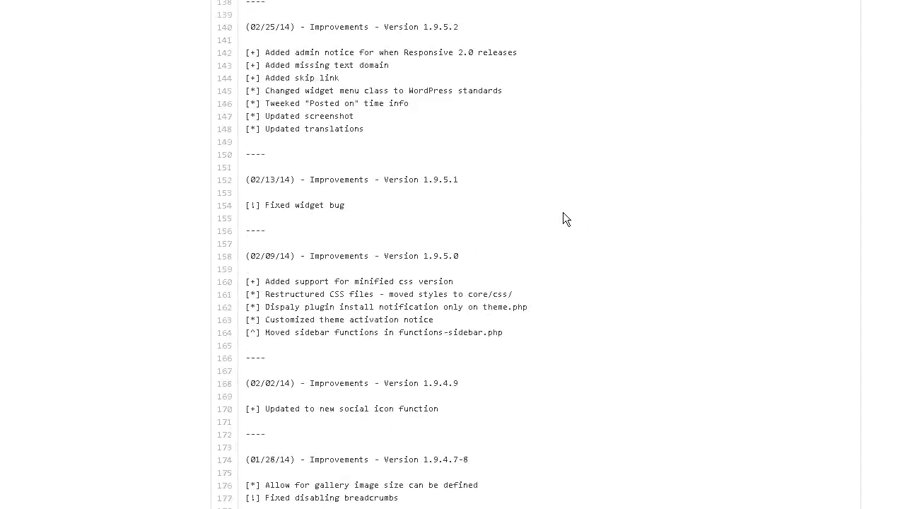
scroll(564, 213, "down", 3)
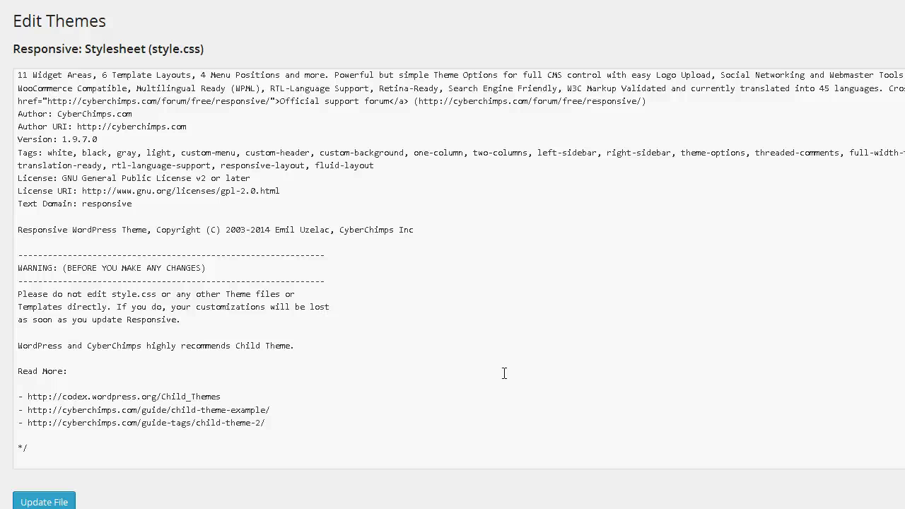
Return to WordPress and open the Responsive theme's options page.
left_click(503, 371)
left_click(347, 360)
left_click(127, 309)
left_click(367, 351)
left_click(20, 277)
left_click(59, 389)
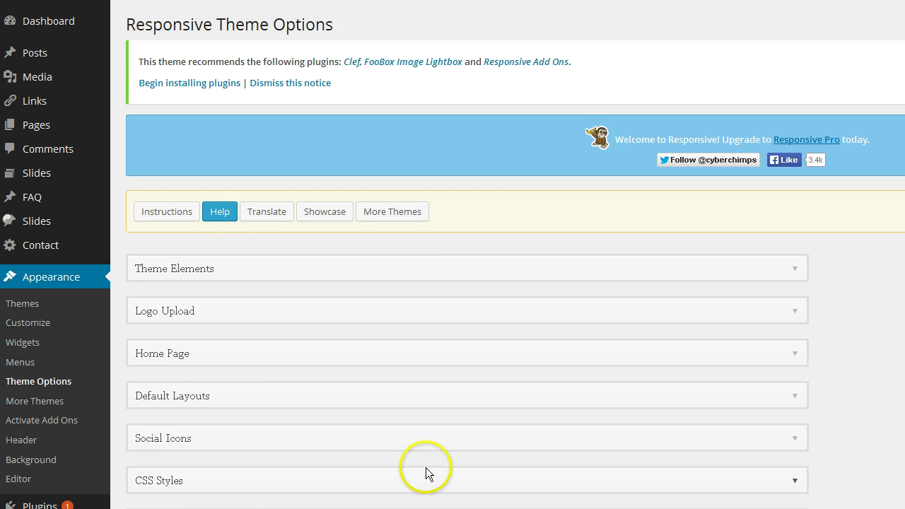
Expand the CSS Styles section of the theme options and examine the Custom CSS Styles box and its saving controls.
scroll(426, 465, "down", 1)
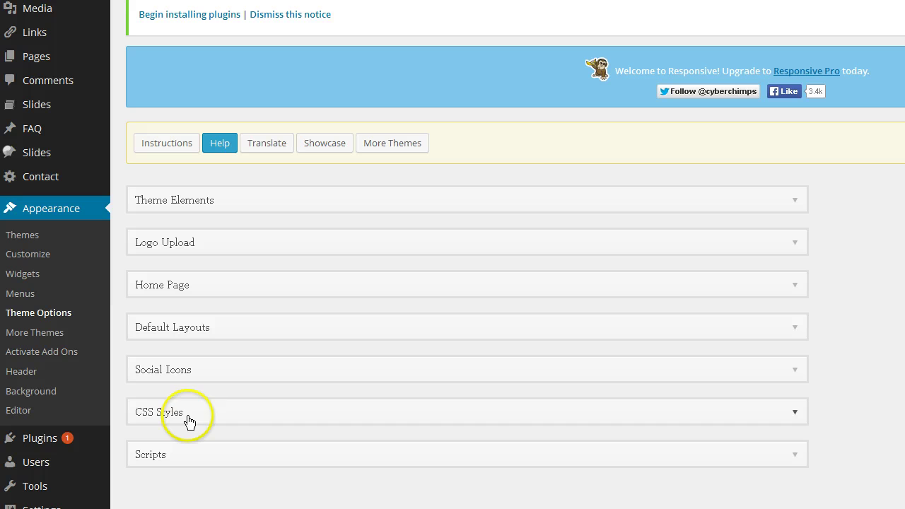
left_click(167, 416)
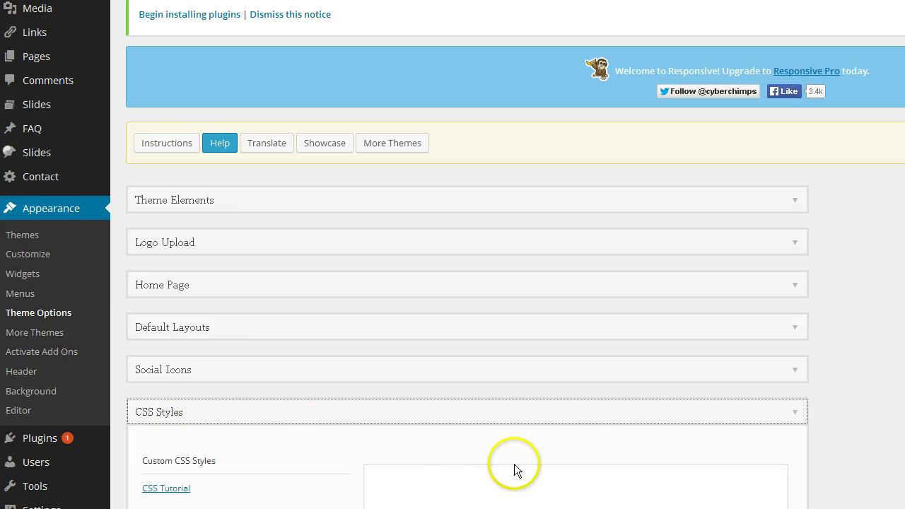
scroll(514, 464, "down", 6)
scroll(438, 376, "up", 2)
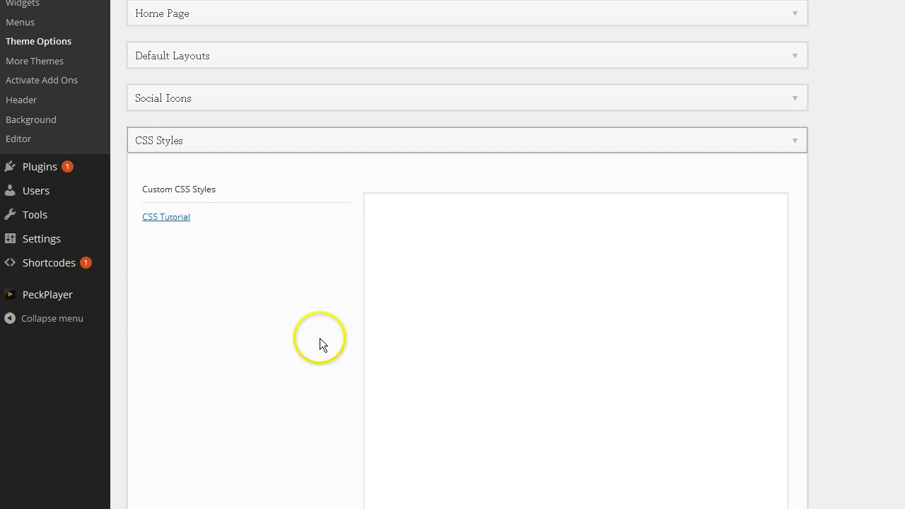
scroll(318, 345, "down", 3)
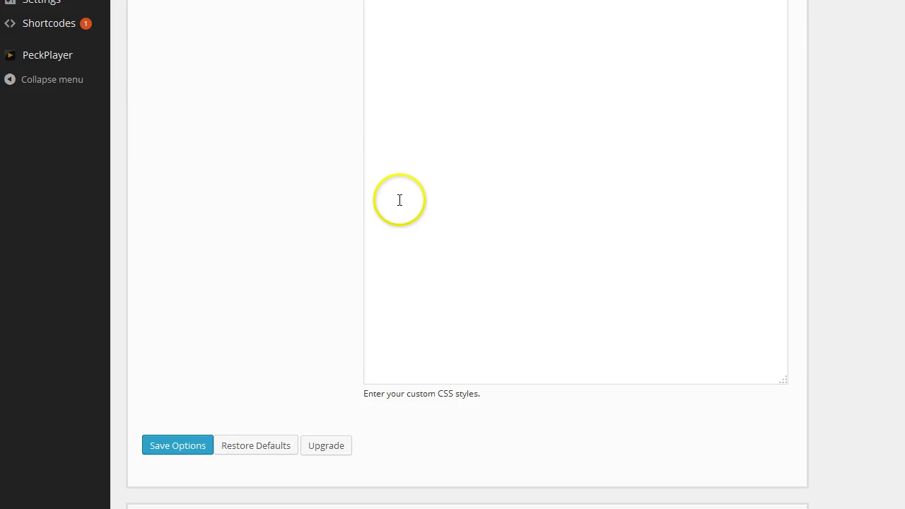
scroll(399, 200, "up", 3)
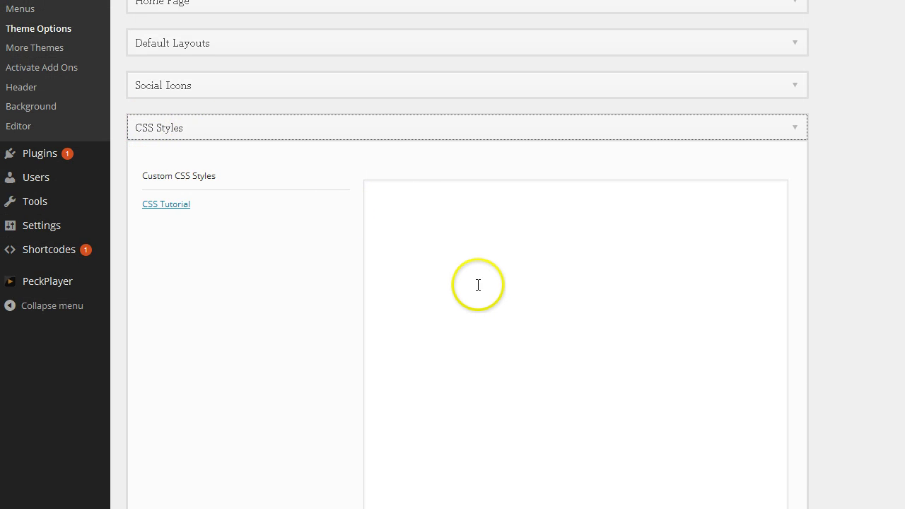
scroll(478, 285, "down", 3)
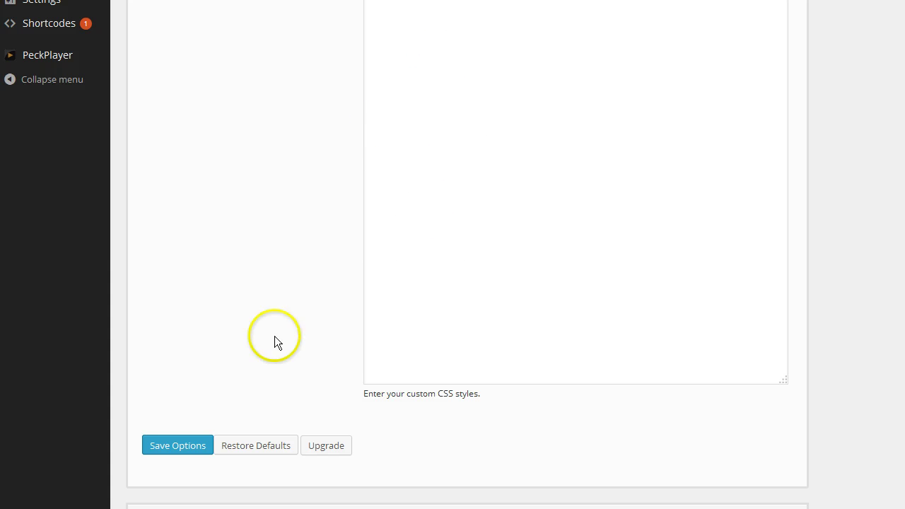
left_click(157, 453)
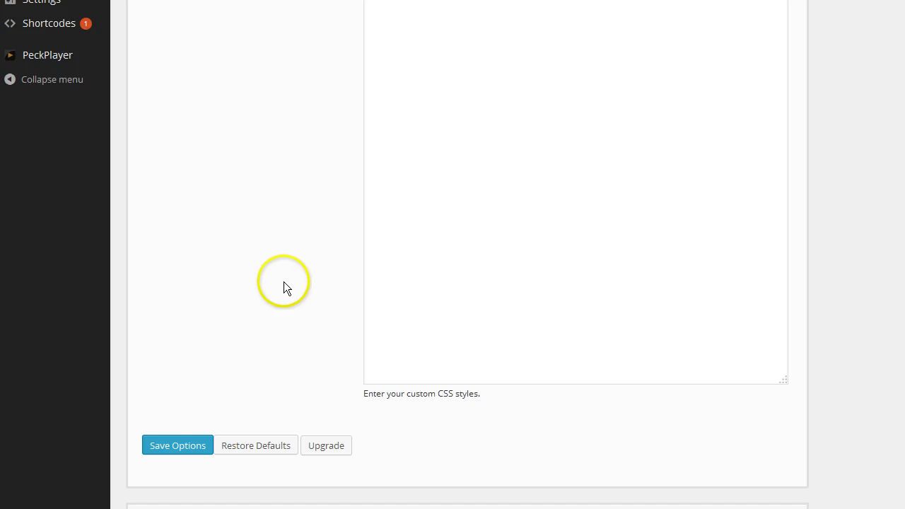
scroll(279, 304, "up", 1)
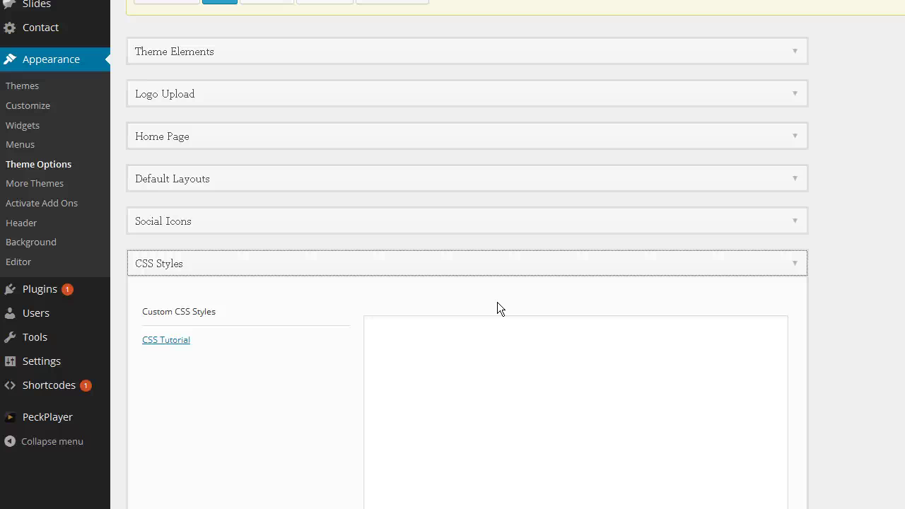
Open the theme file editor and reread the warning and child theme links in the Responsive theme's style.css.
left_click(21, 265)
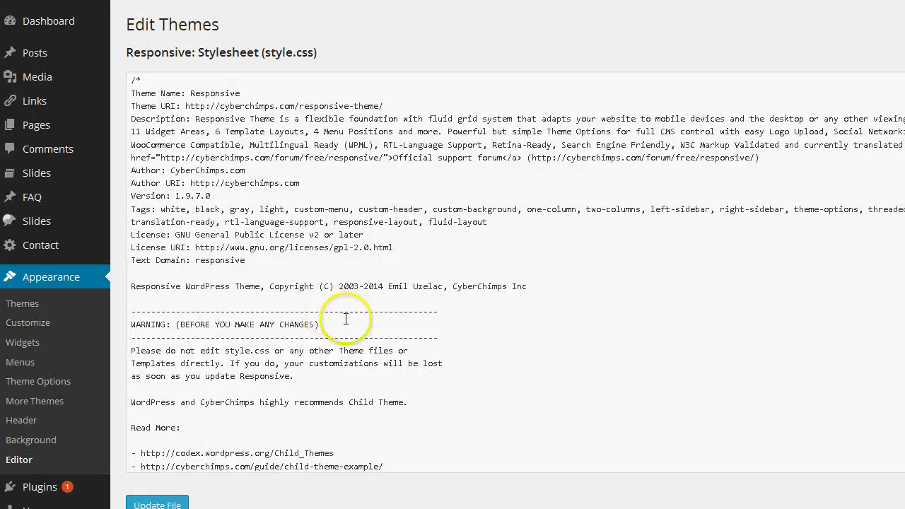
scroll(475, 366, "down", 1)
scroll(475, 366, "up", 2)
scroll(475, 367, "down", 2)
scroll(475, 366, "up", 1)
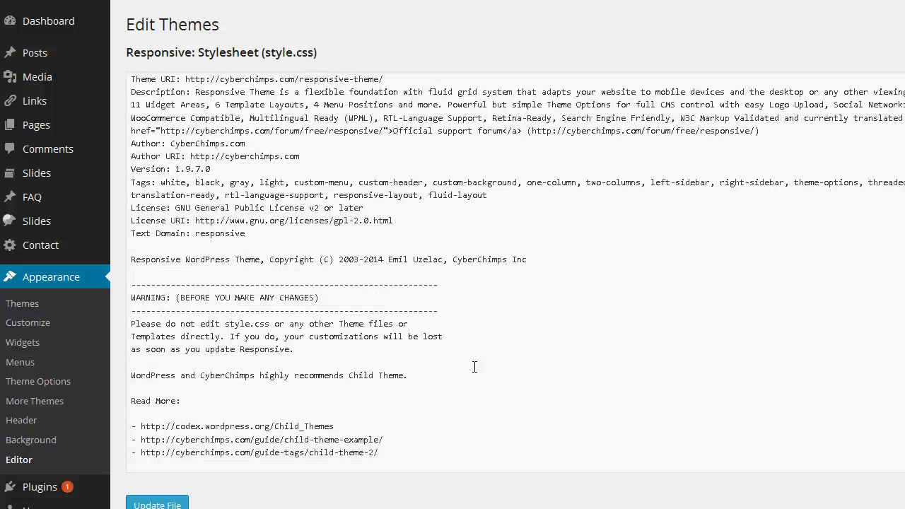
scroll(474, 366, "down", 1)
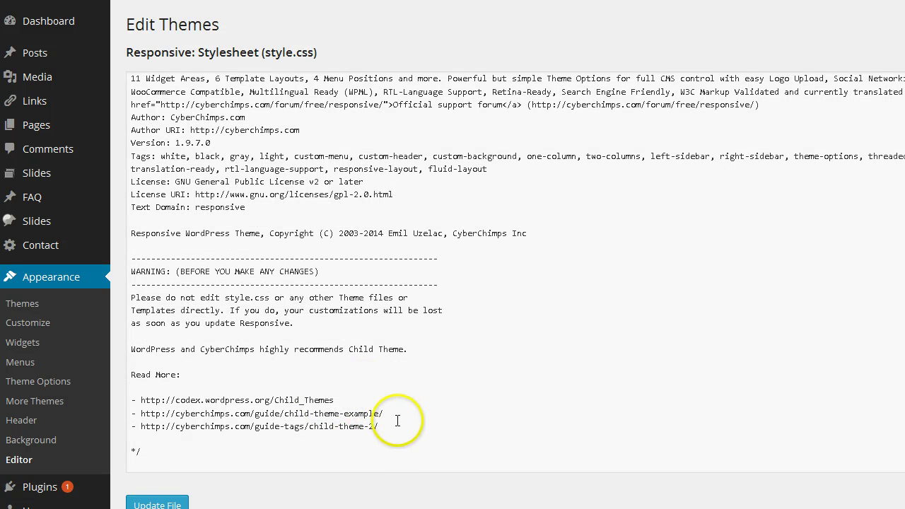
scroll(430, 403, "up", 2)
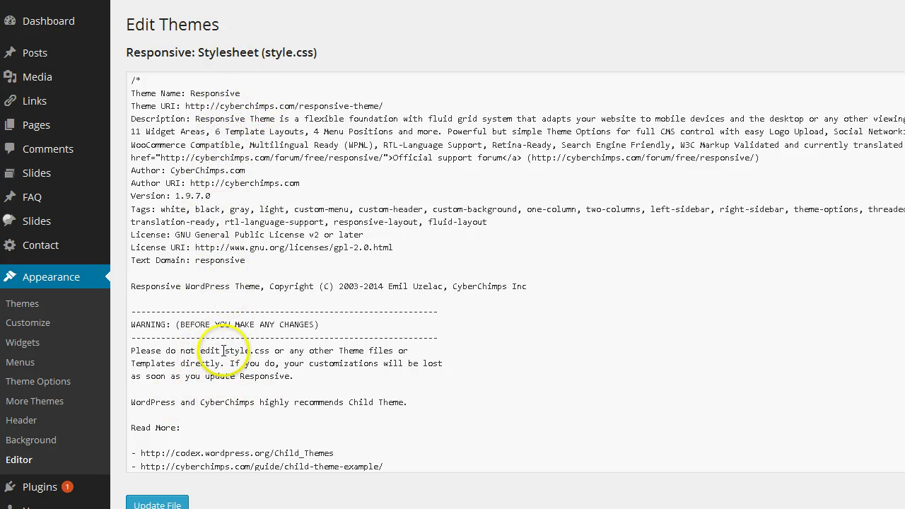
scroll(225, 385, "down", 2)
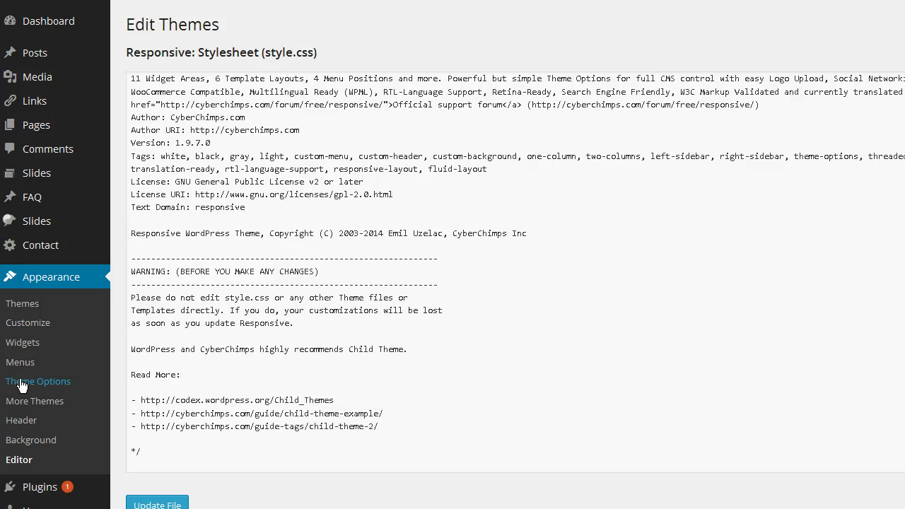
scroll(508, 398, "down", 3)
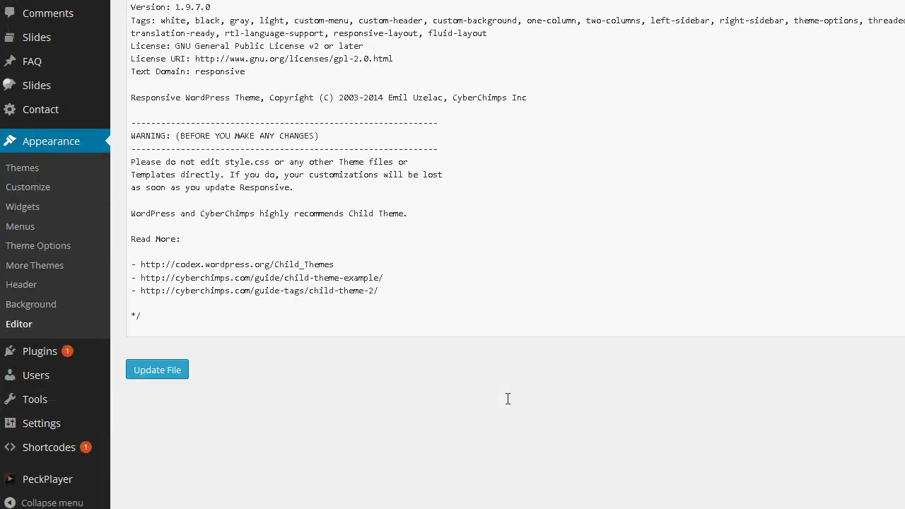
scroll(508, 406, "up", 3)
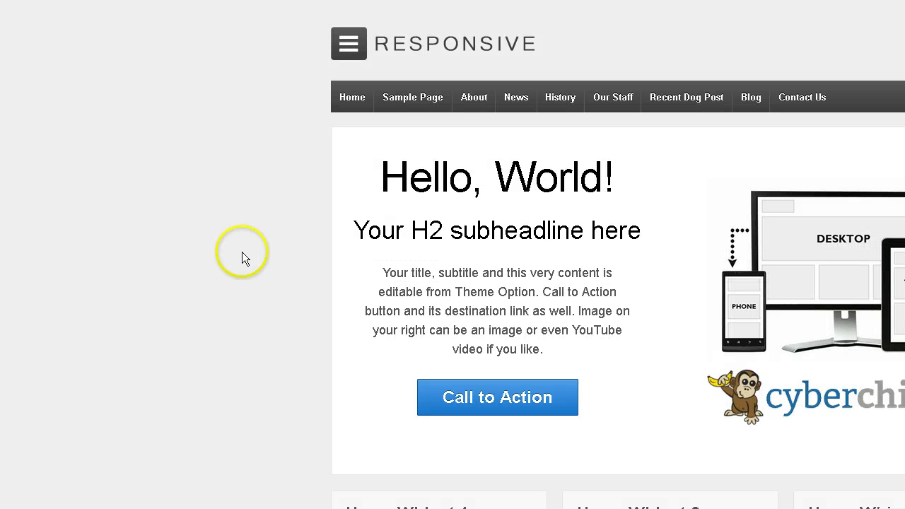
Compare the site's home page featured area and home widgets with the Responsive theme's template list in the editor.
scroll(243, 253, "down", 3)
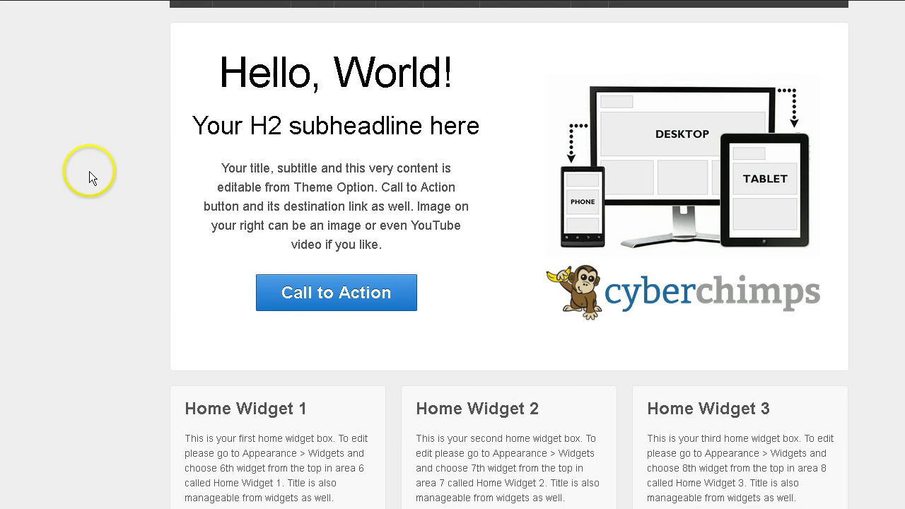
scroll(90, 171, "up", 3)
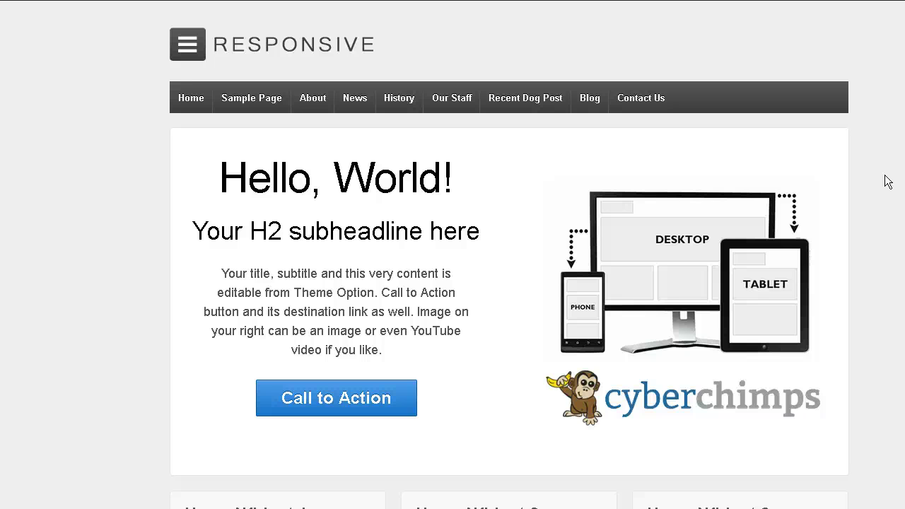
left_click(832, 183)
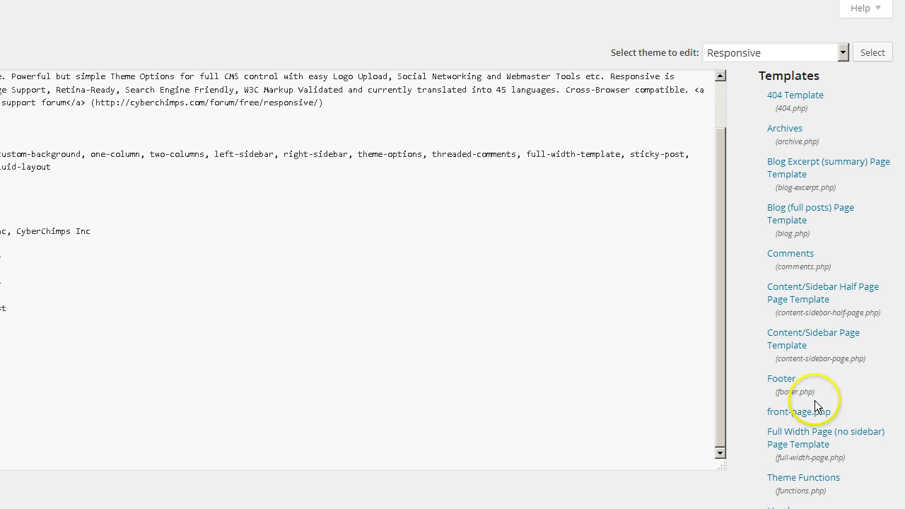
scroll(452, 254, "down", 15)
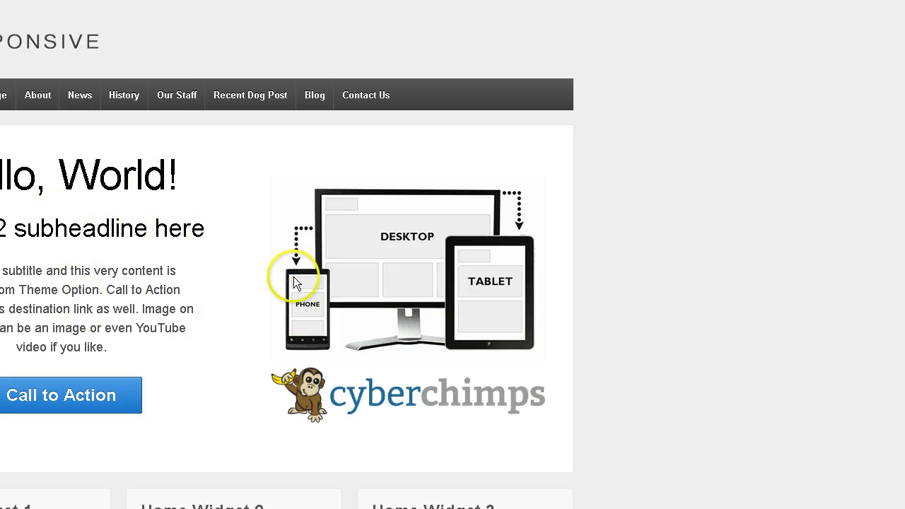
scroll(157, 262, "down", 3)
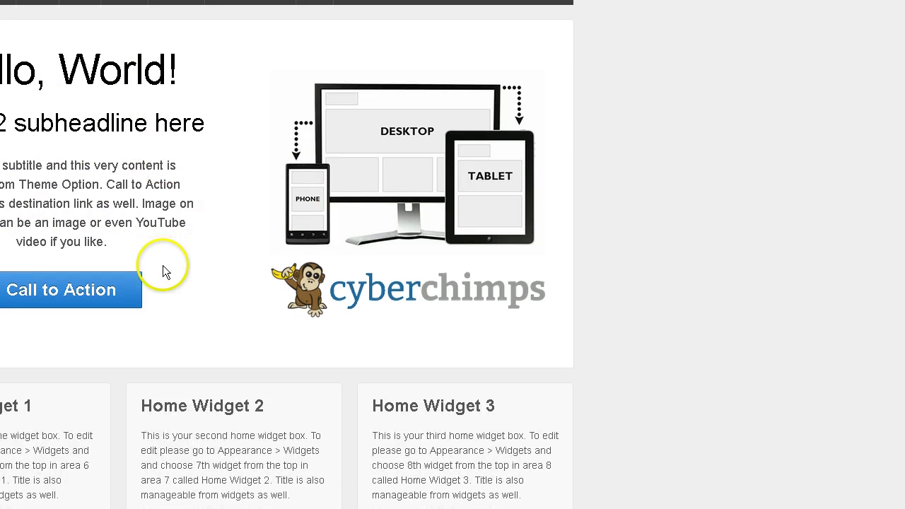
scroll(163, 269, "up", 3)
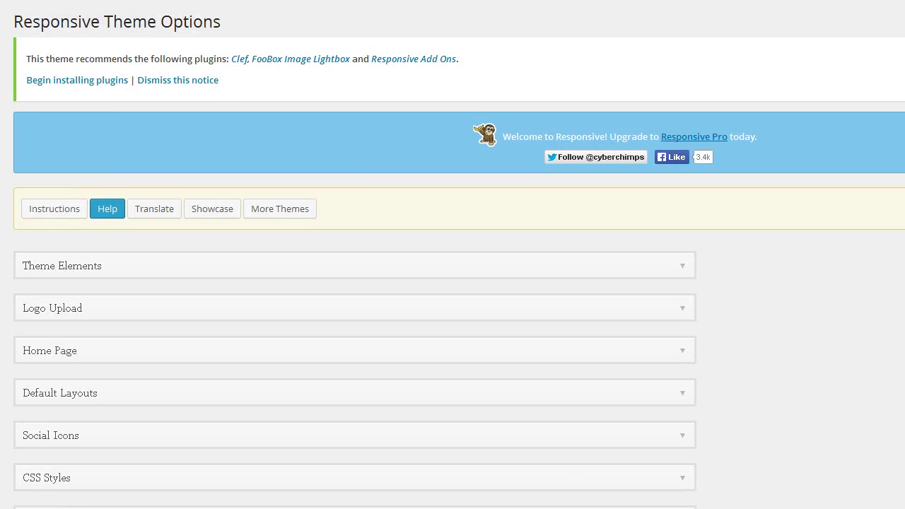
Expand the Home Page section of the theme options and examine the Enable Custom Front Page, headline, subheadline and content settings.
left_click(41, 350)
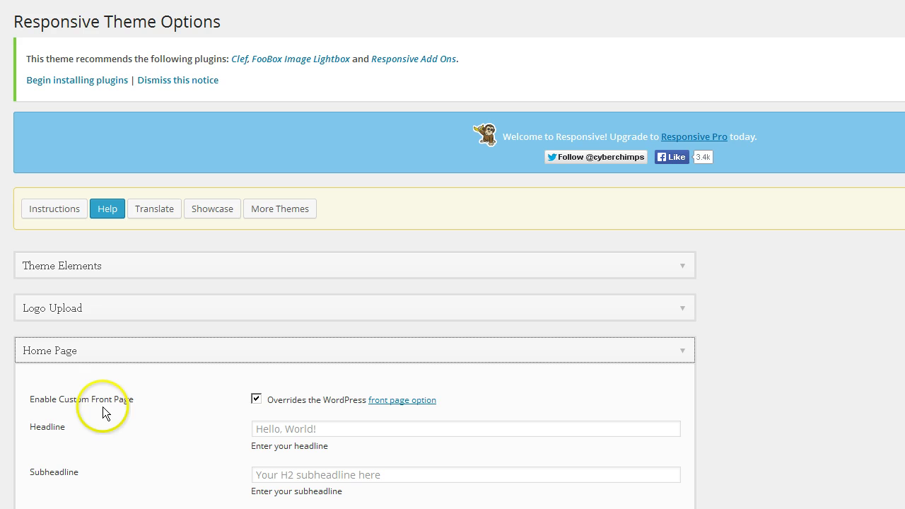
left_click(255, 400)
left_click(255, 400)
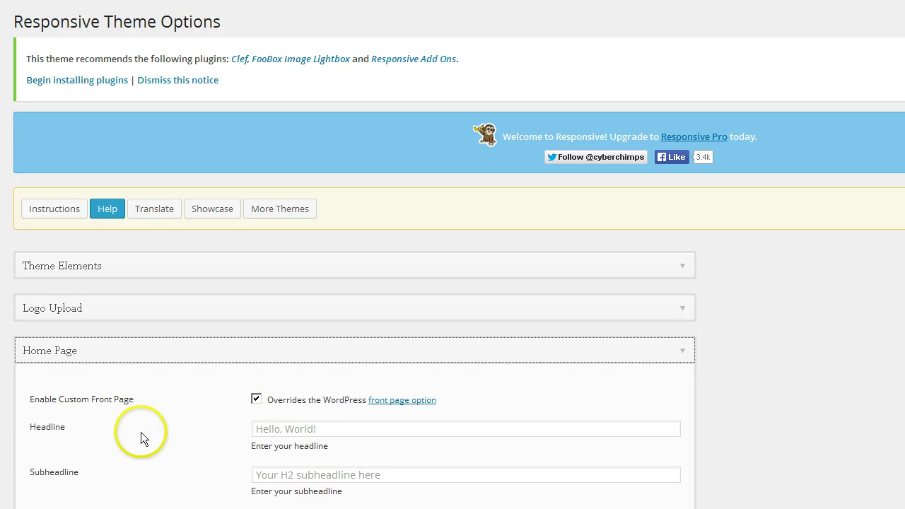
scroll(453, 283, "down", 2)
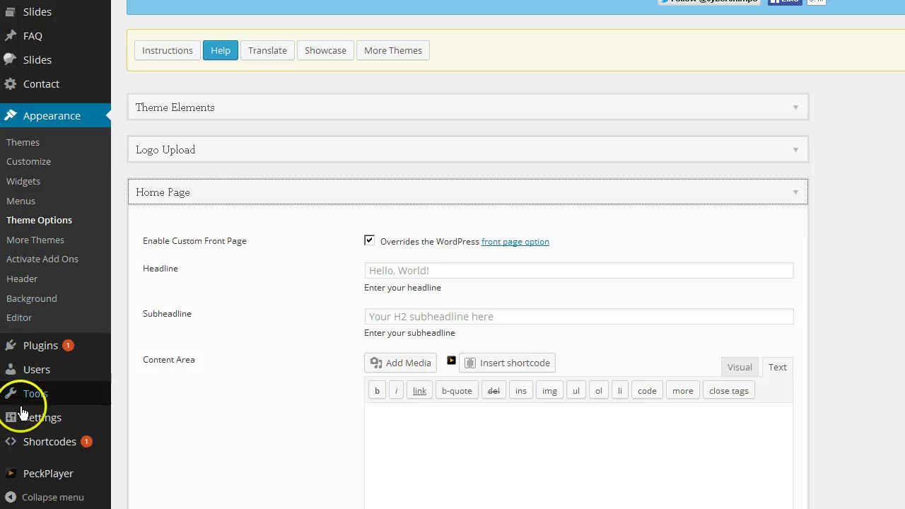
Open the Reading Settings and examine the front page display options and the list of pages available as static front page.
mouse_move(38, 422)
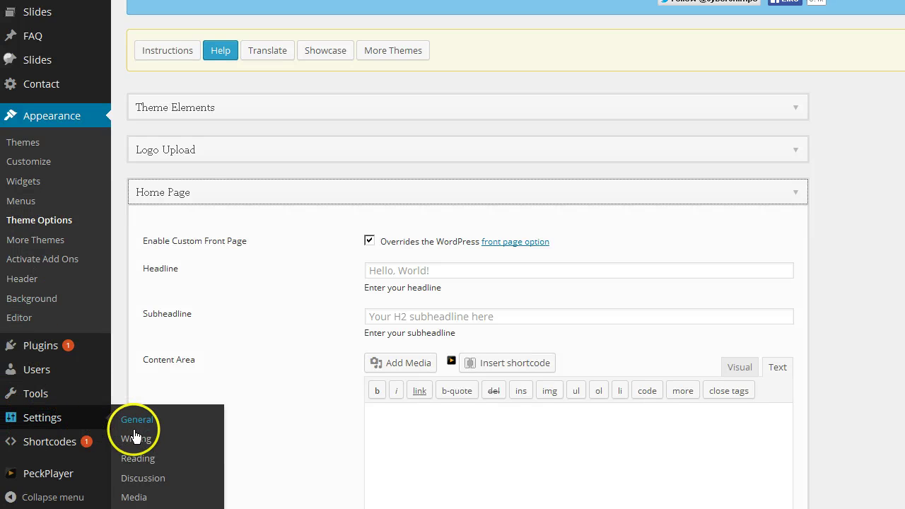
left_click(137, 458)
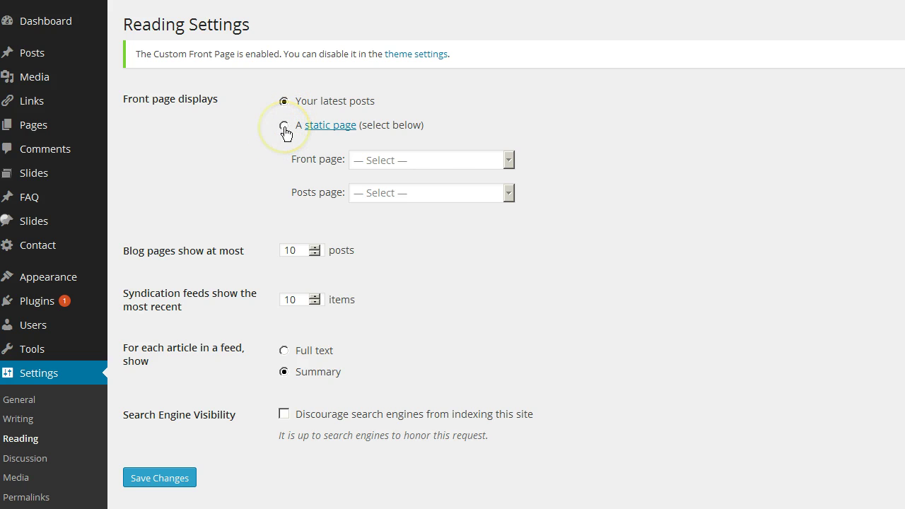
left_click(509, 158)
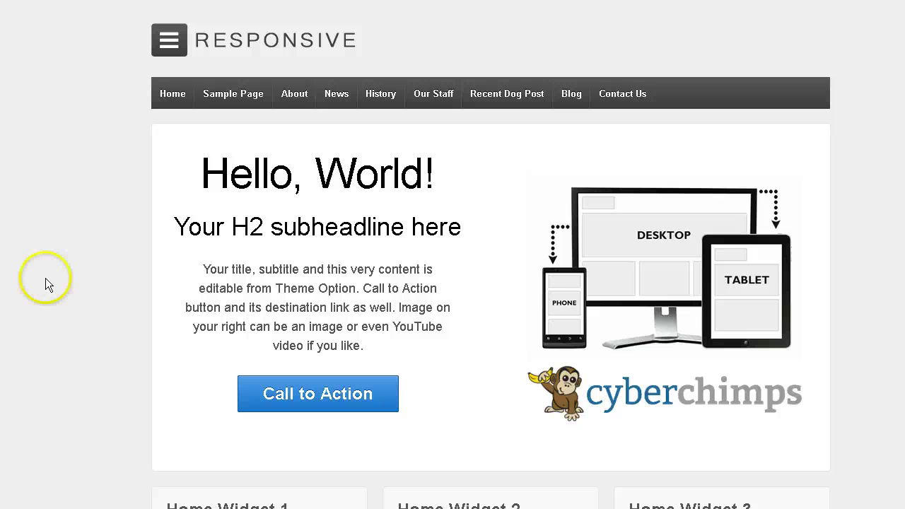
Switch to the site's home page and examine its featured area with the headline, call to action and image.
key("alt+Tab")
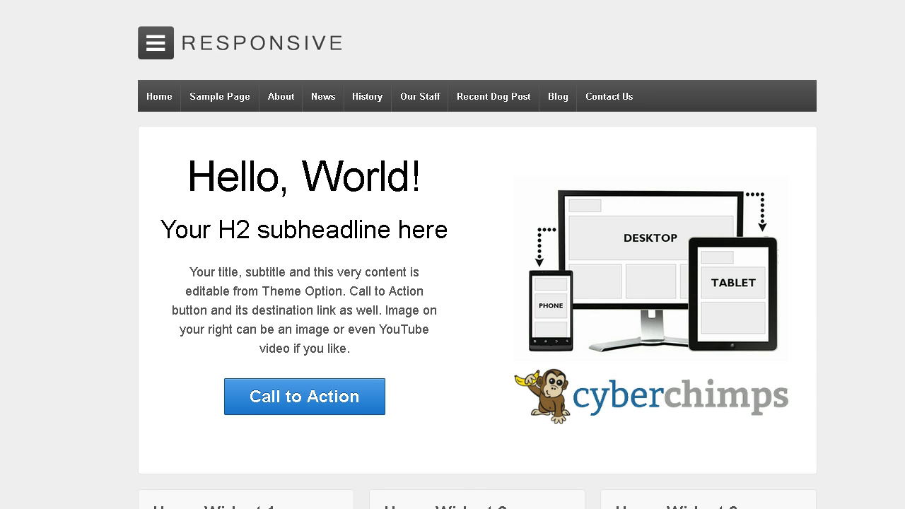
scroll(477, 254, "down", 1)
scroll(477, 254, "up", 1)
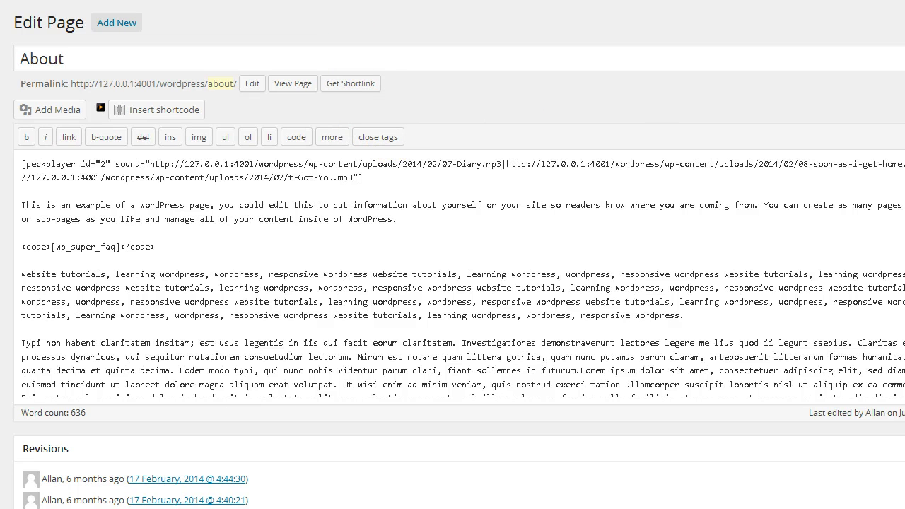
Switch the About page's content to the visual editor and show the second row of formatting tools.
left_click(898, 111)
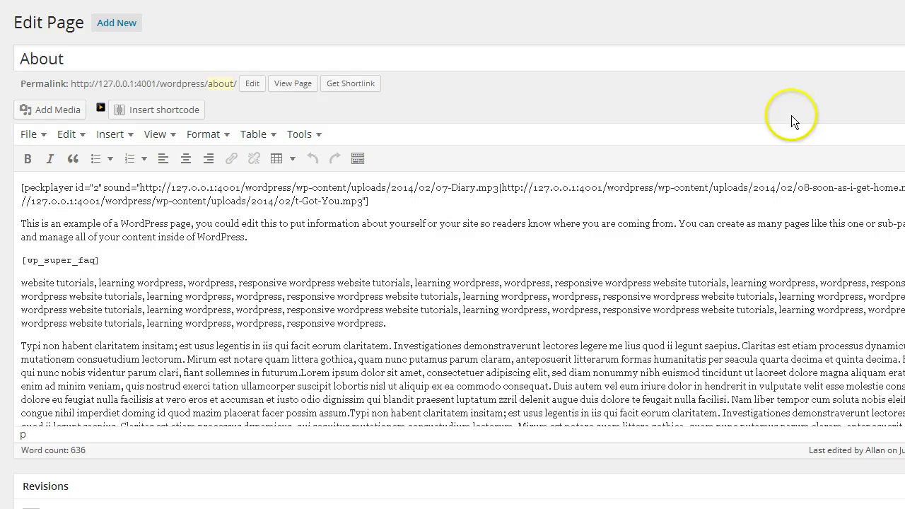
left_click(358, 159)
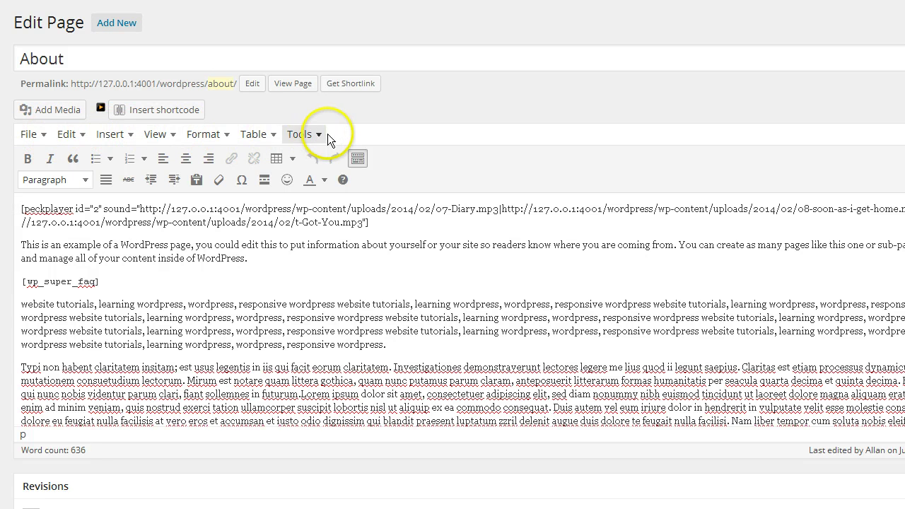
Examine the commands offered by the visual editor's File, Edit, Insert, Format and Tools menus on the About page.
left_click(39, 135)
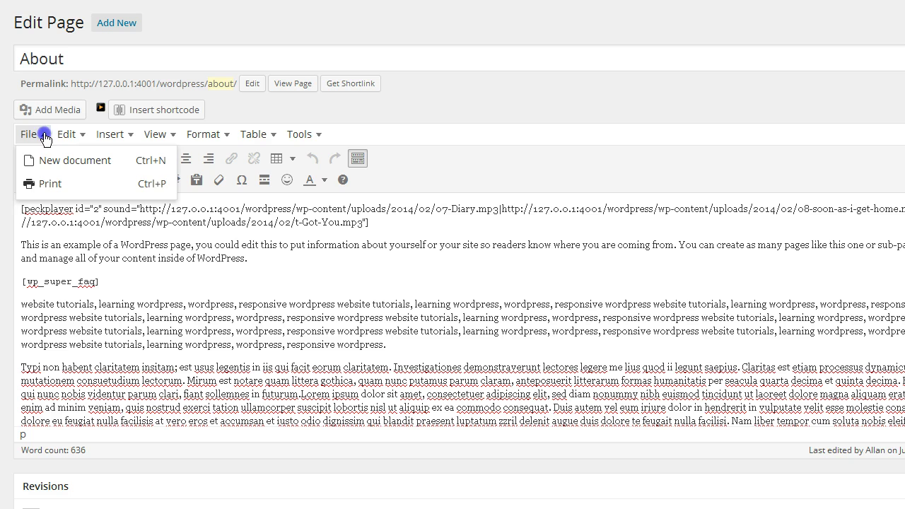
left_click(78, 135)
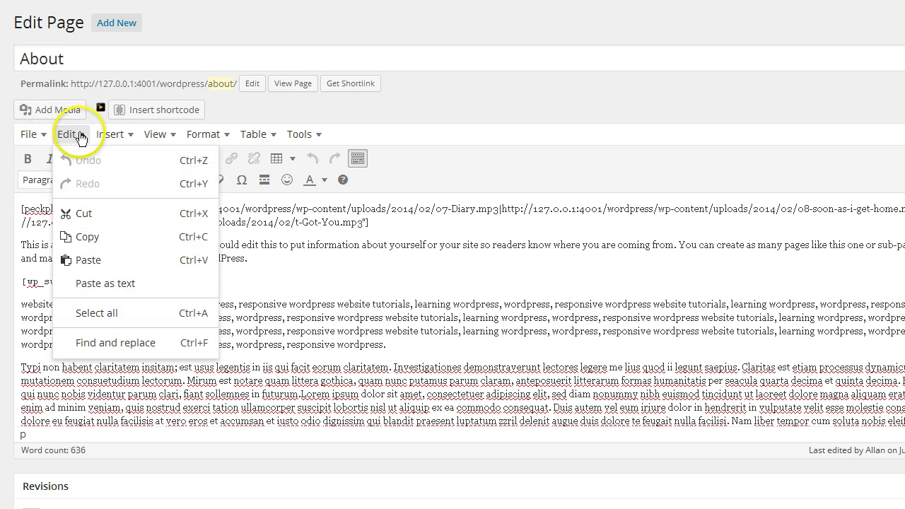
mouse_move(111, 135)
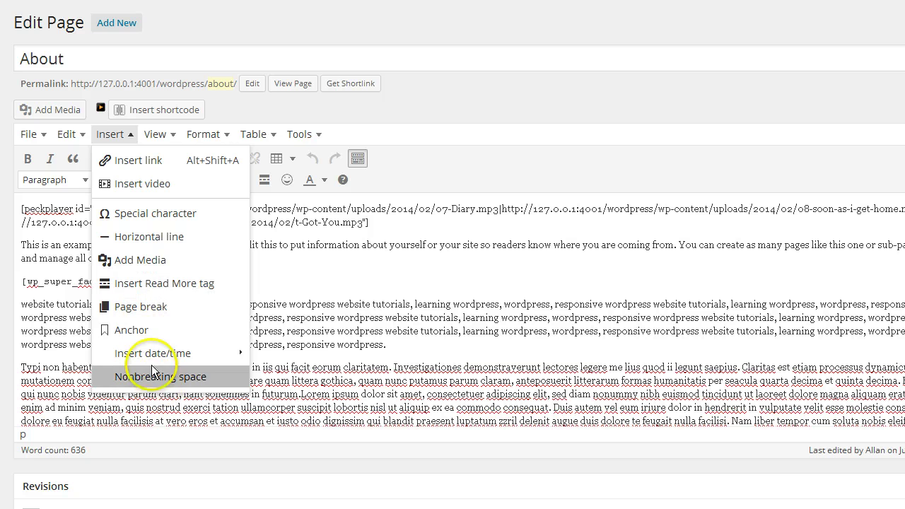
mouse_move(149, 357)
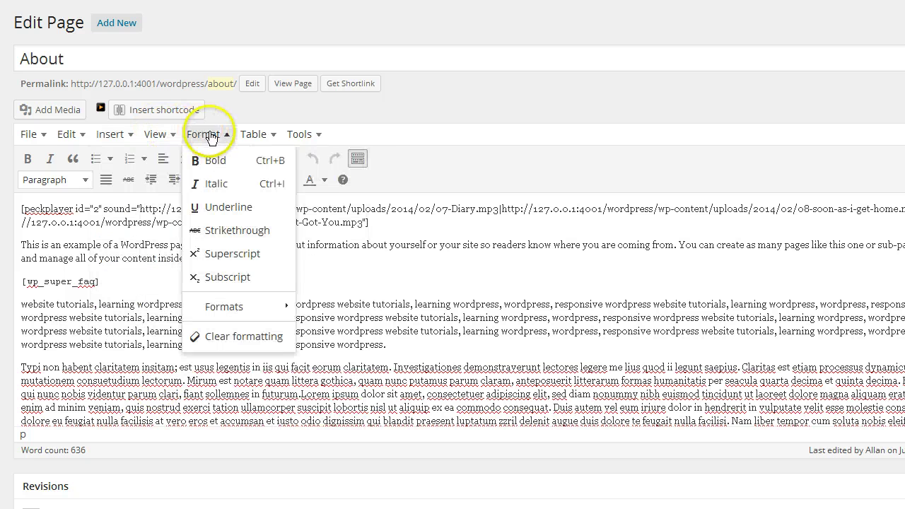
mouse_move(300, 135)
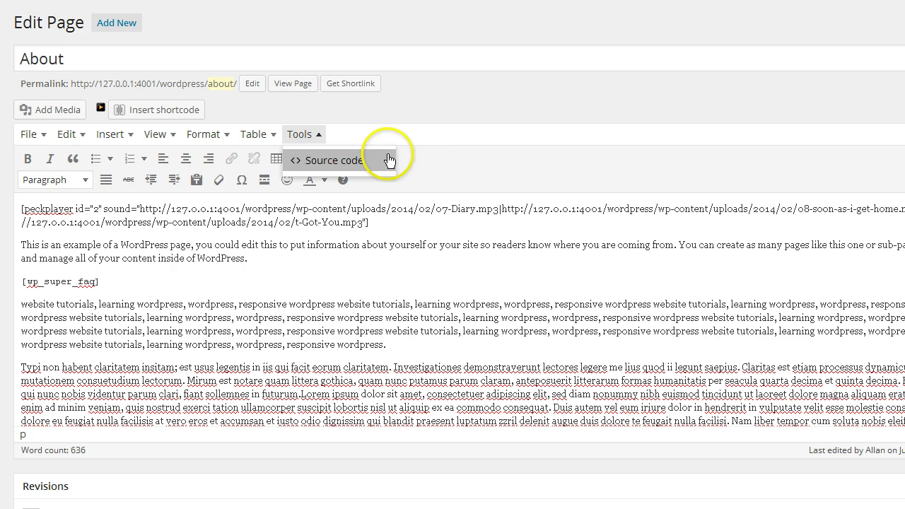
left_click(424, 166)
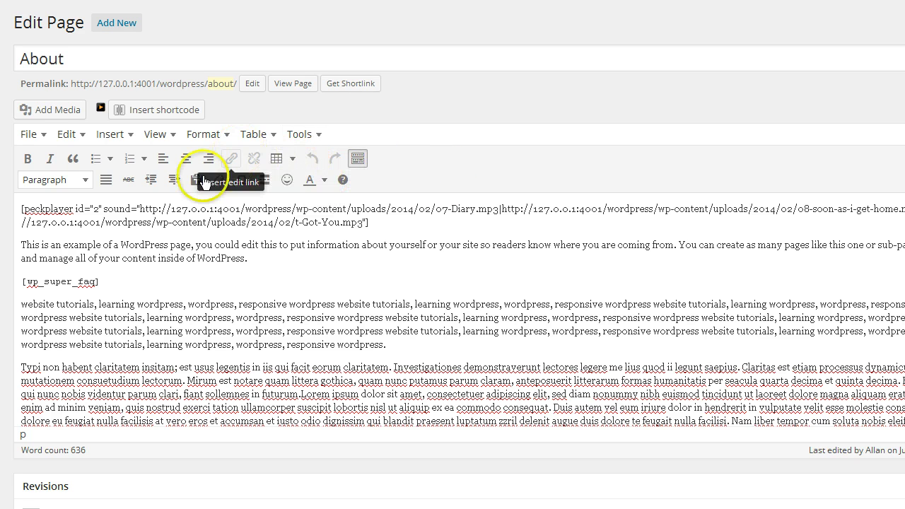
left_click(84, 136)
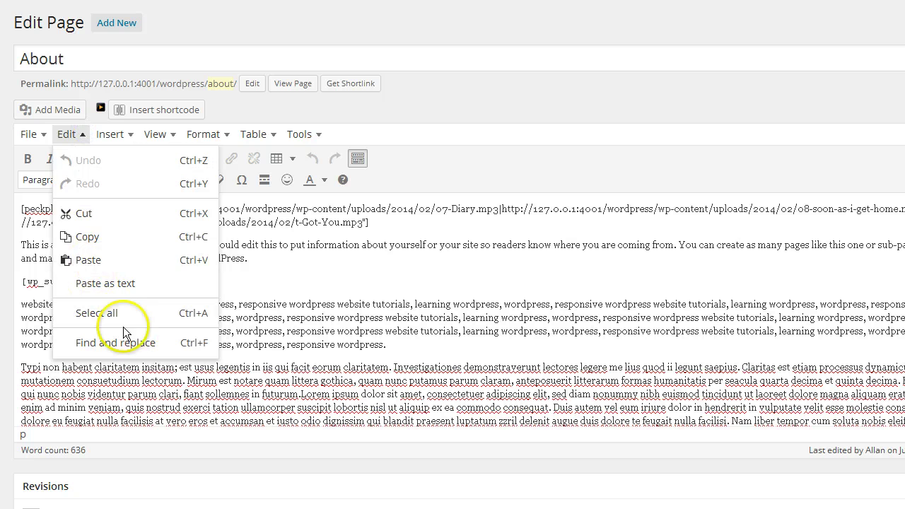
left_click(418, 178)
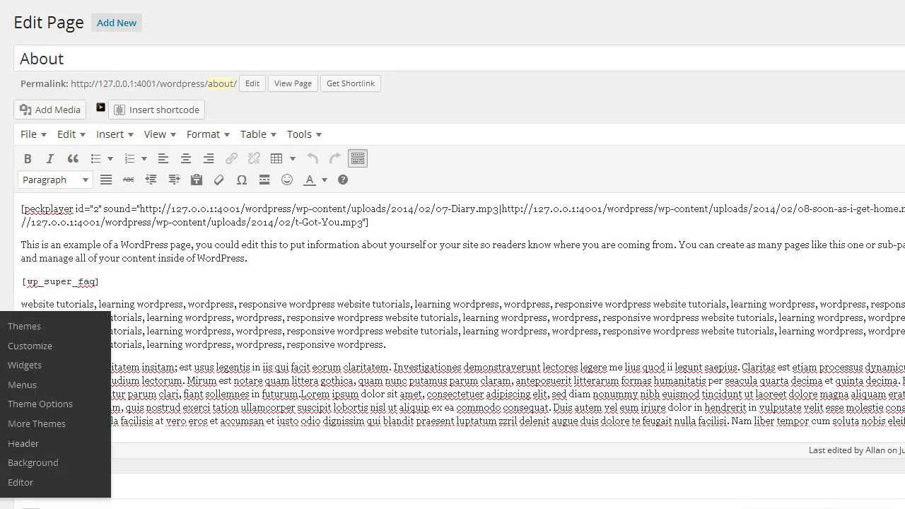
Open the Widgets page and find the Visual Editor widget among the available widgets.
left_click(20, 367)
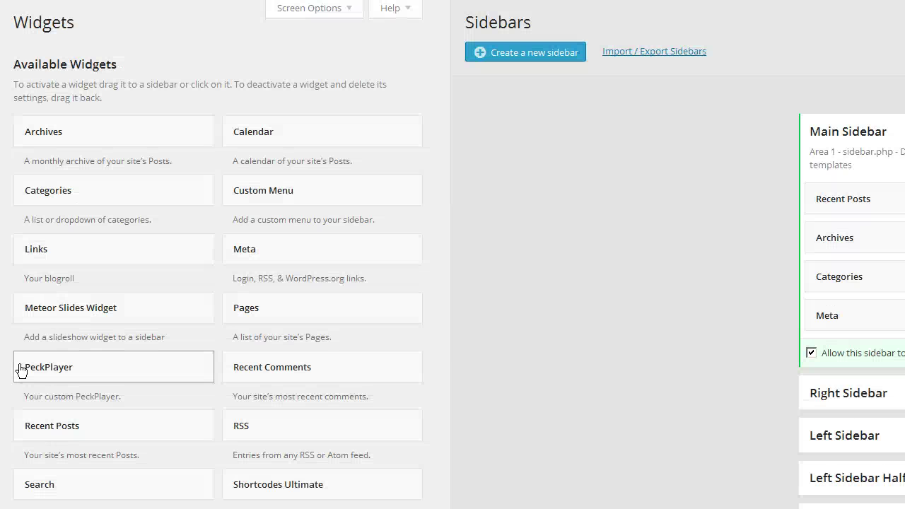
scroll(454, 379, "down", 4)
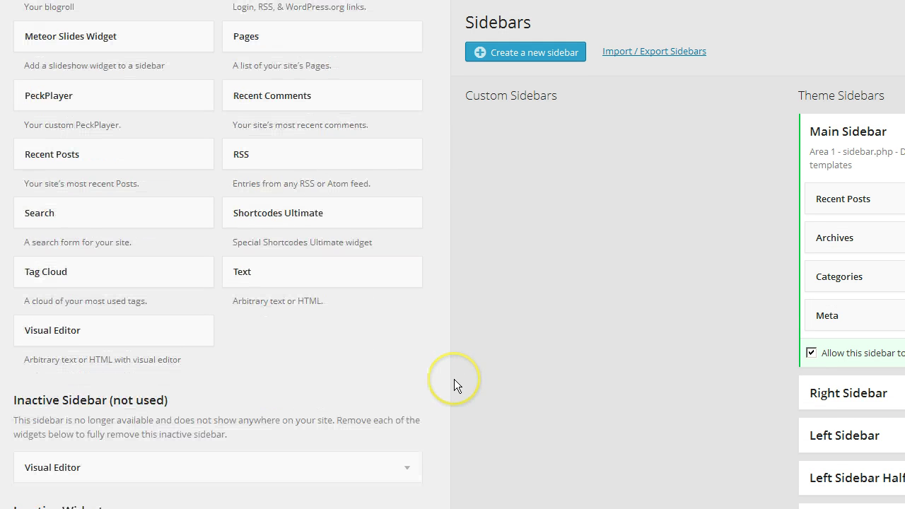
left_click(58, 335)
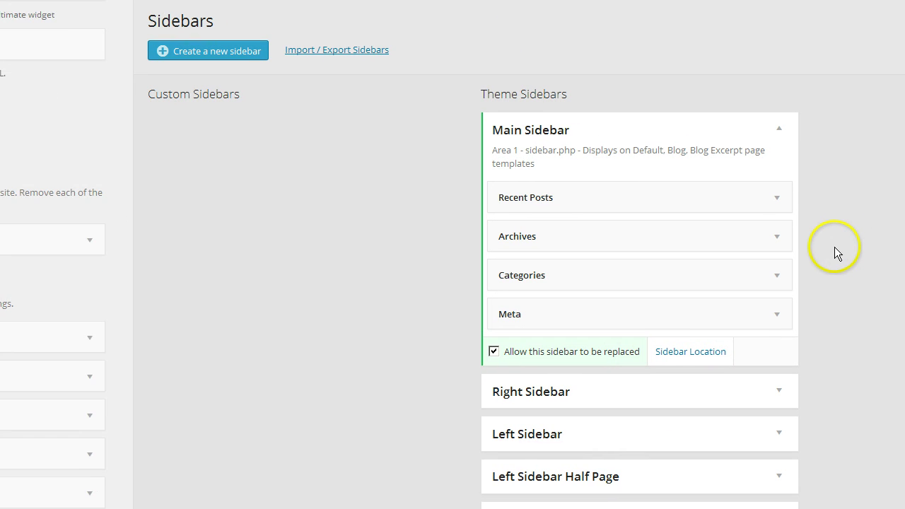
Look through the theme sidebars, expanding and collapsing the Home Widget 1 and Colophon Widget areas to read their descriptions.
scroll(834, 246, "down", 3)
left_click_drag(901, 141, 900, 276)
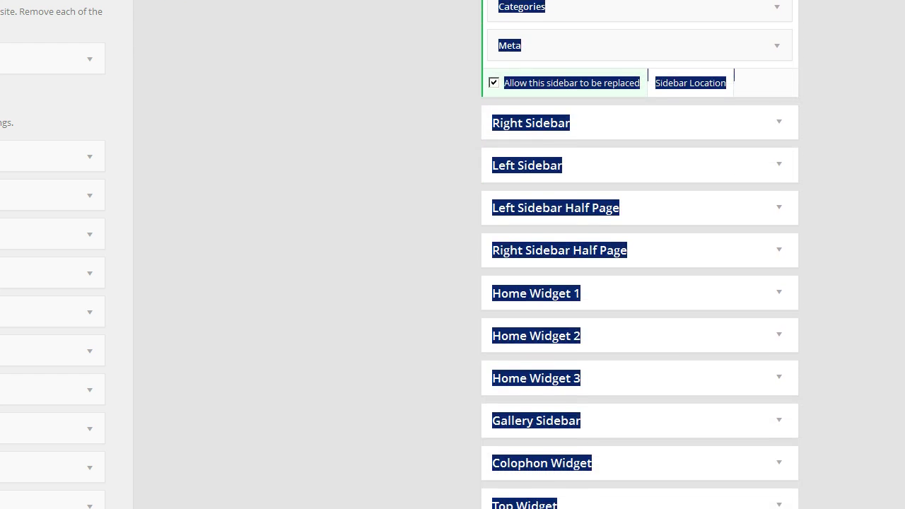
left_click(755, 298)
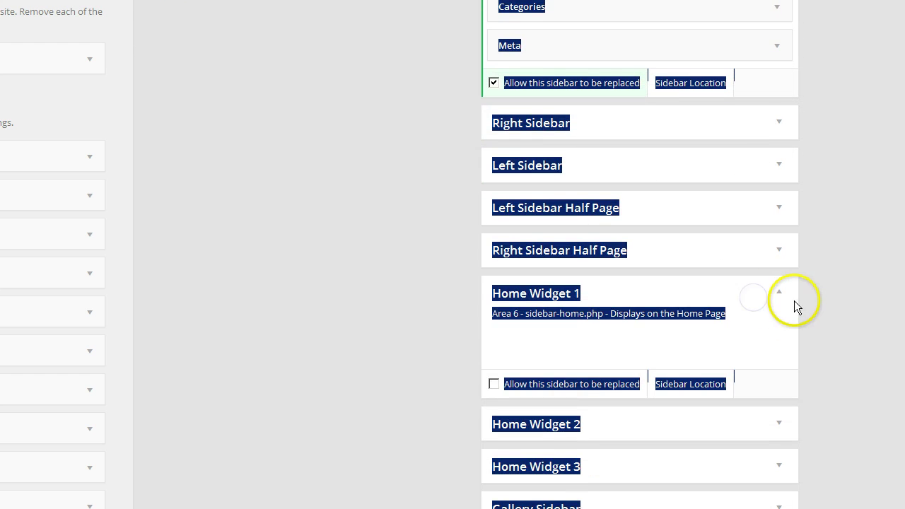
left_click(839, 319)
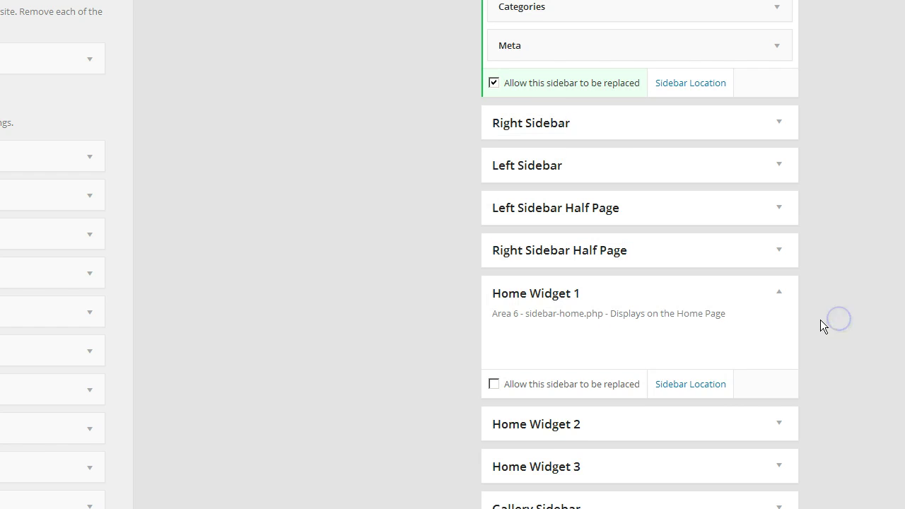
left_click(778, 294)
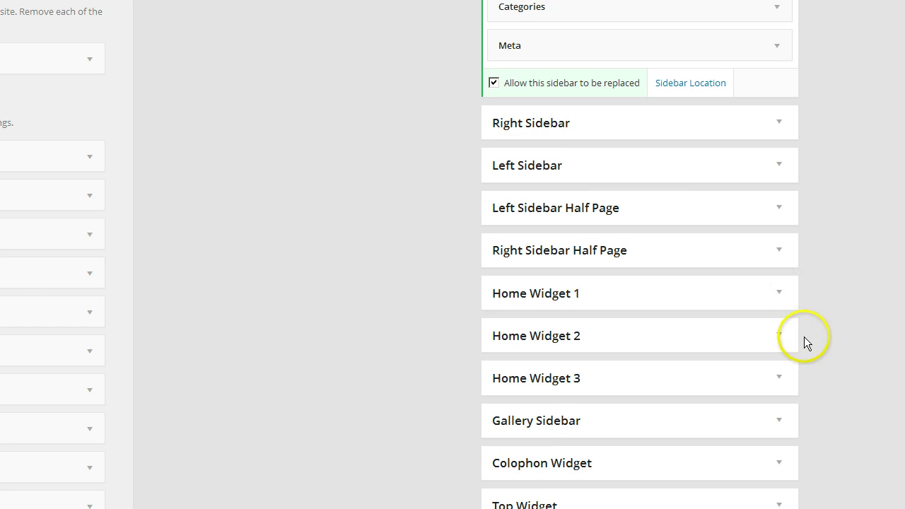
left_click(778, 463)
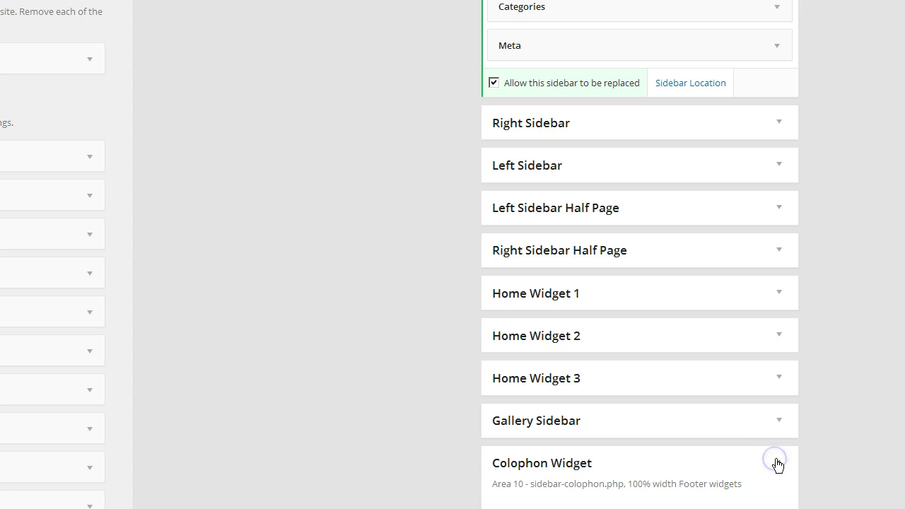
left_click(778, 463)
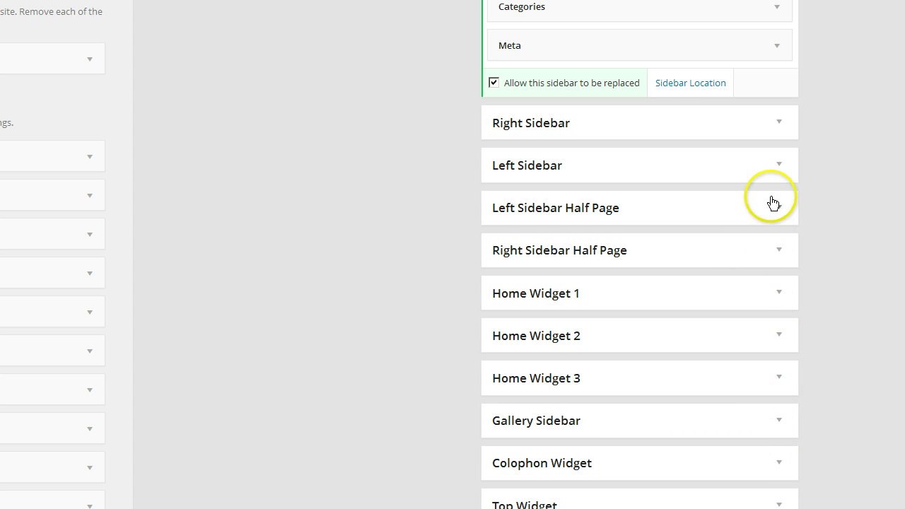
Examine the Left Sidebar and Right Sidebar areas, including the code in the Right Sidebar's Text widget, and collapse them again.
left_click(780, 165)
left_click(779, 164)
left_click(779, 122)
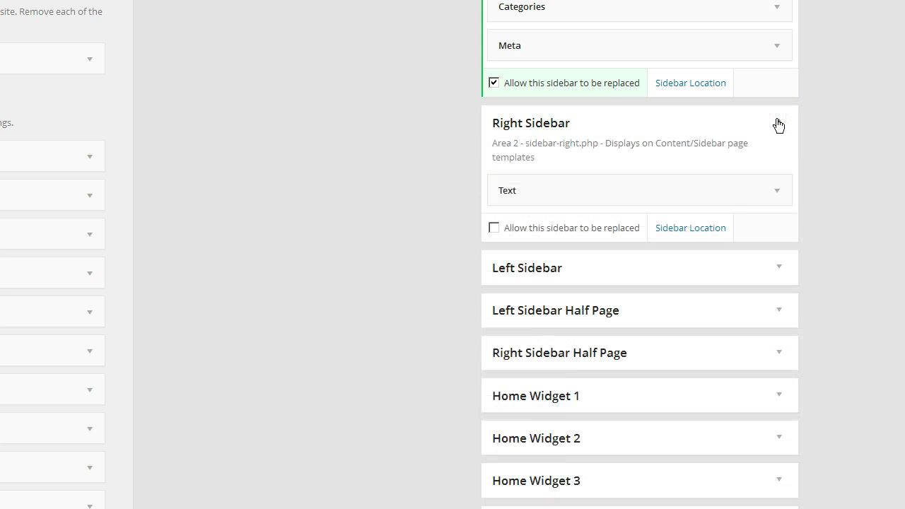
left_click(778, 194)
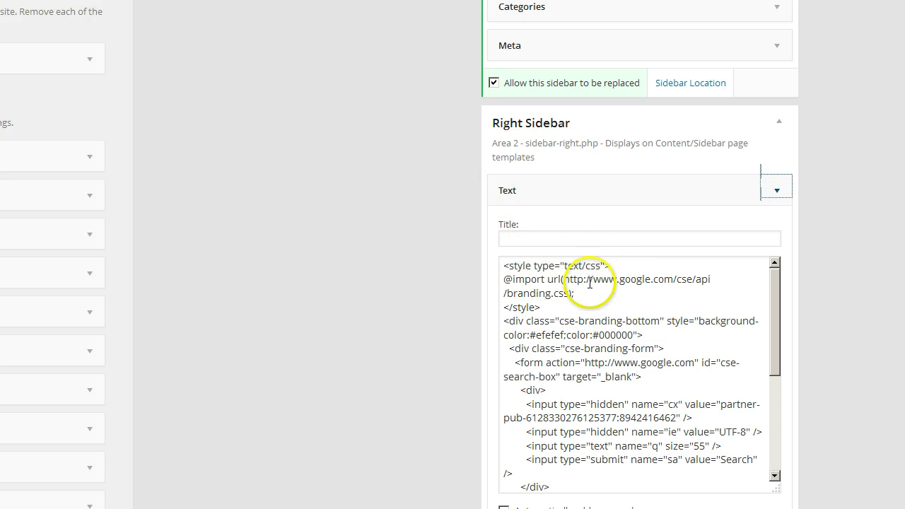
left_click(777, 186)
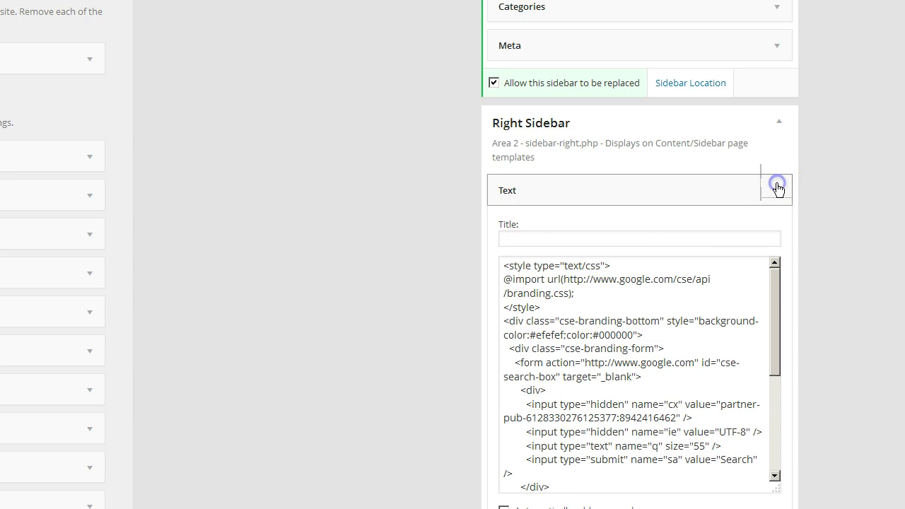
left_click(777, 124)
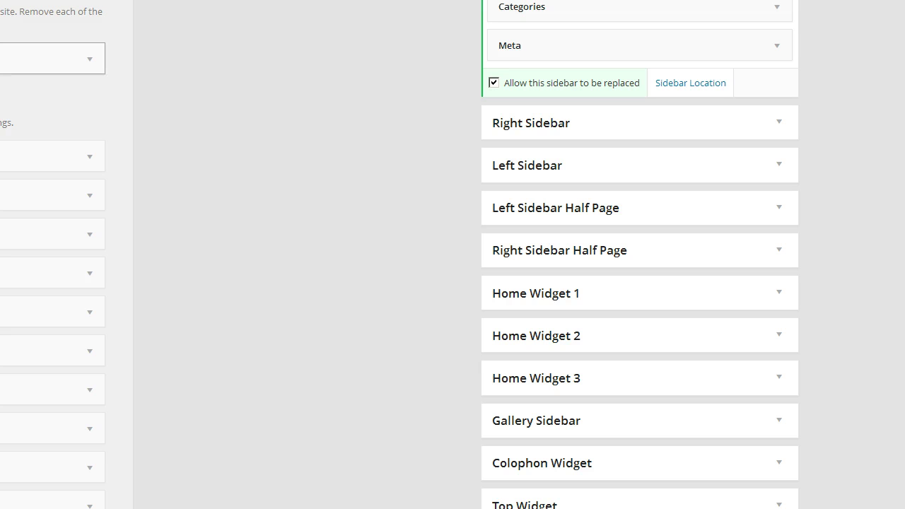
Expand the Home Widget 1 area and add a Visual Editor widget to it.
left_click(198, 286)
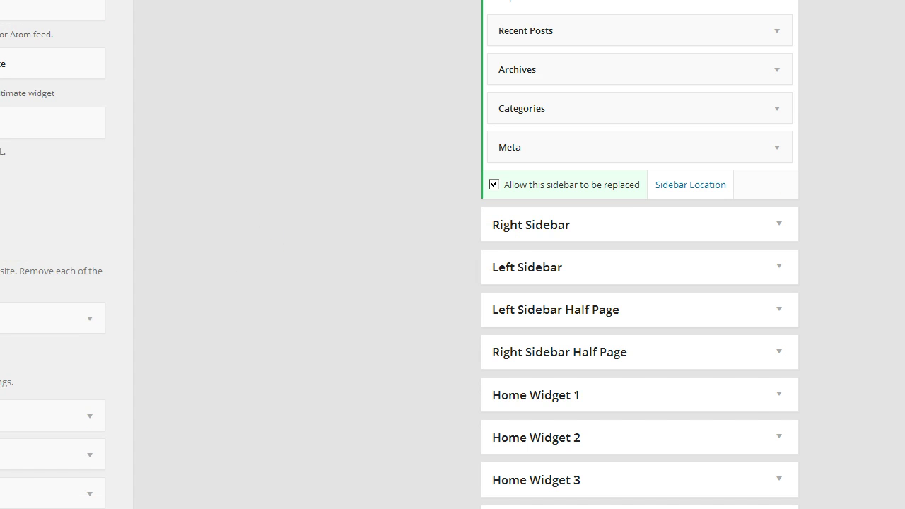
left_click(775, 395)
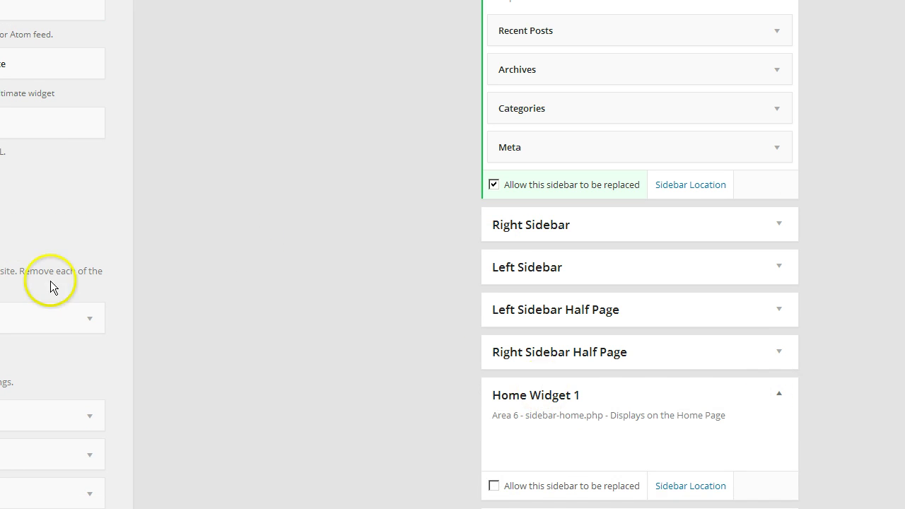
left_click_drag(77, 238, 550, 448)
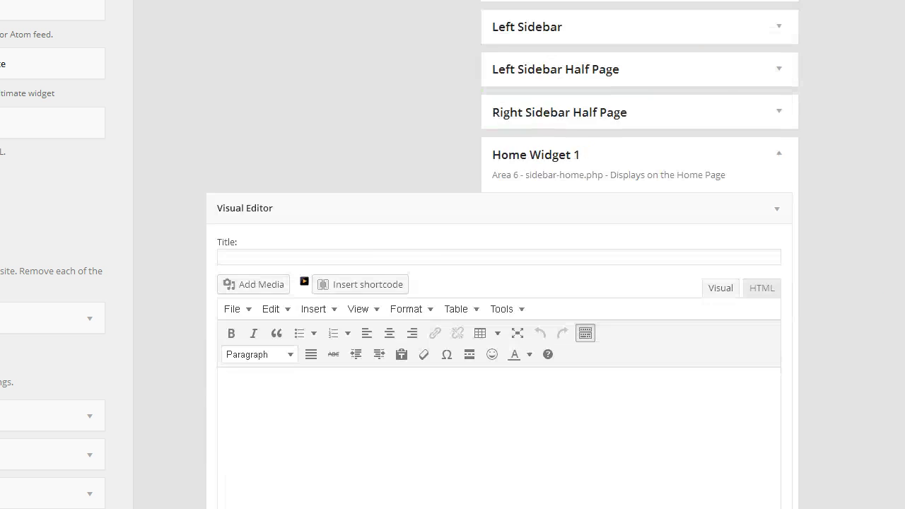
left_click(684, 390)
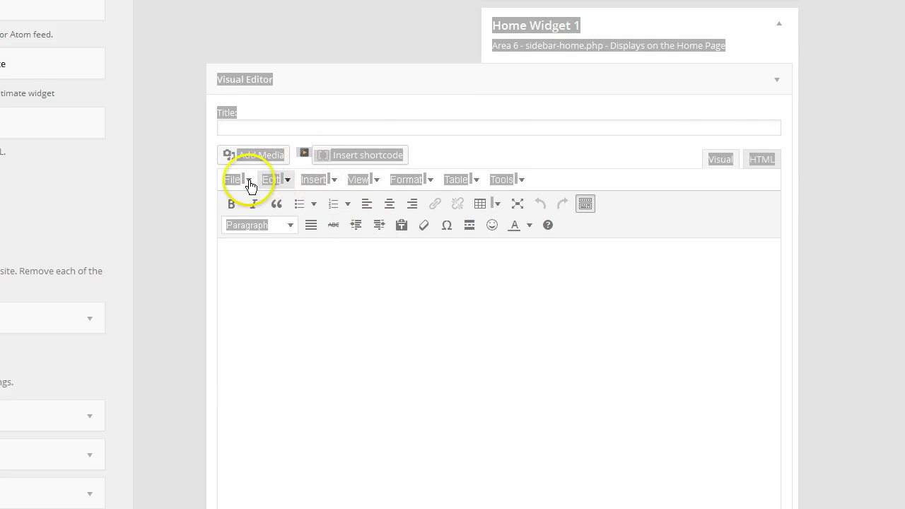
Collapse the Visual Editor widget and add a Text widget above it in the Home Widget 1 area.
left_click(557, 154)
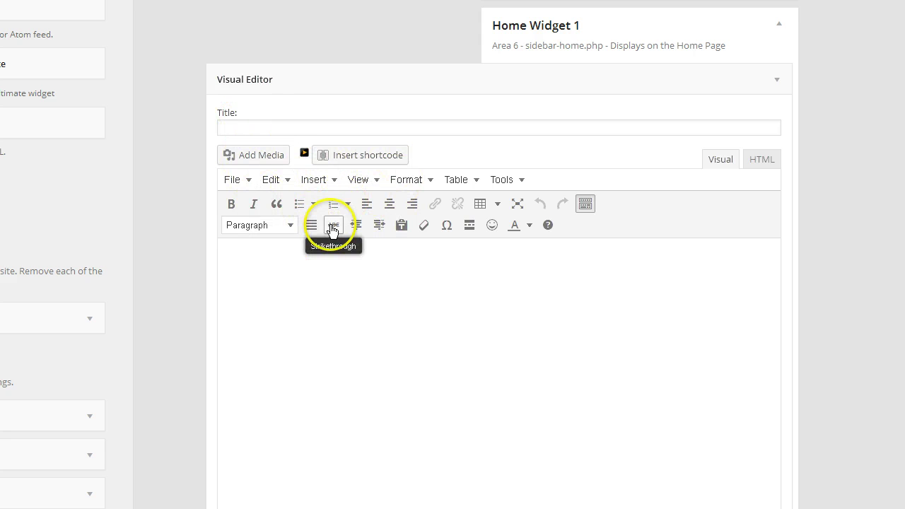
left_click(776, 81)
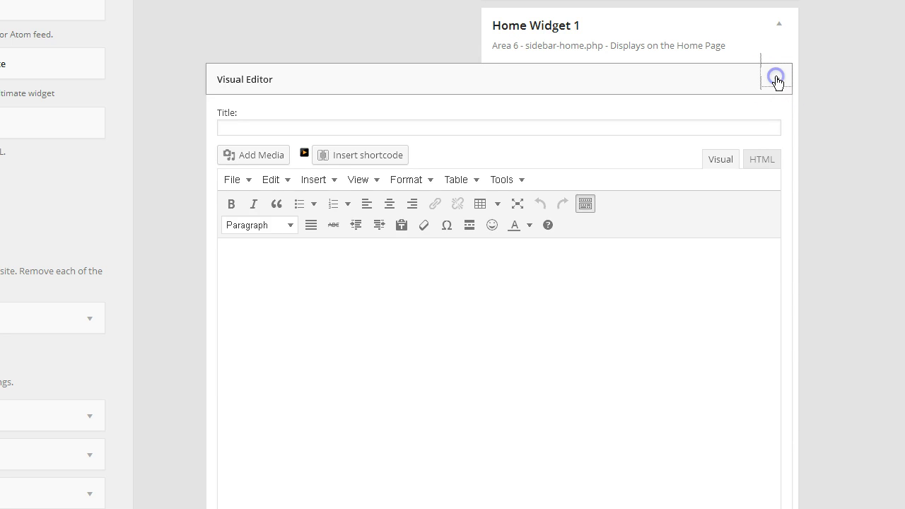
scroll(775, 81, "up", 3)
left_click_drag(71, 122, 535, 257)
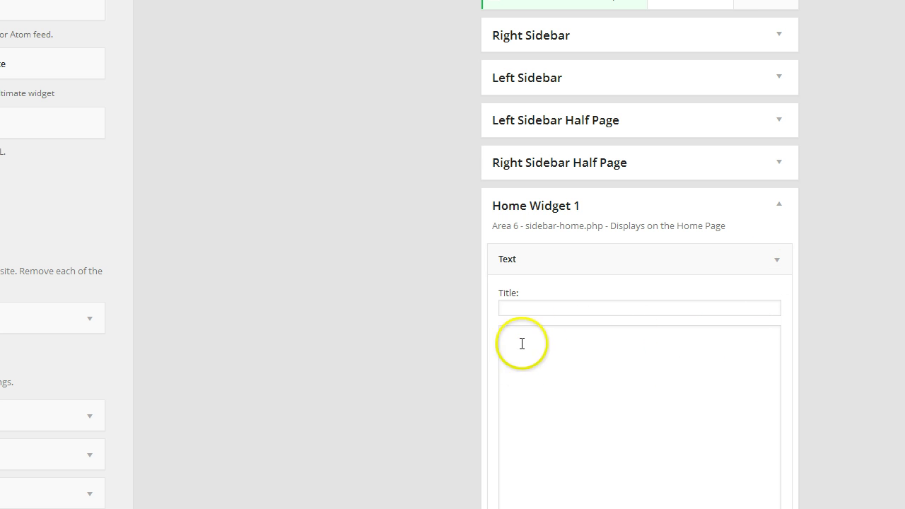
Collapse the Text widget, examine the Visual Editor widget's formatting tools for comparison, and collapse the Home Widget 1 area.
left_click(776, 261)
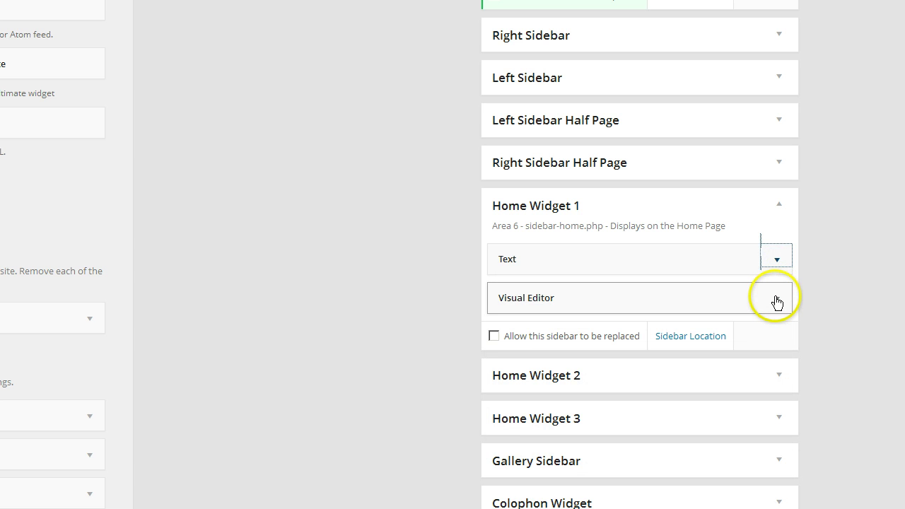
left_click(776, 297)
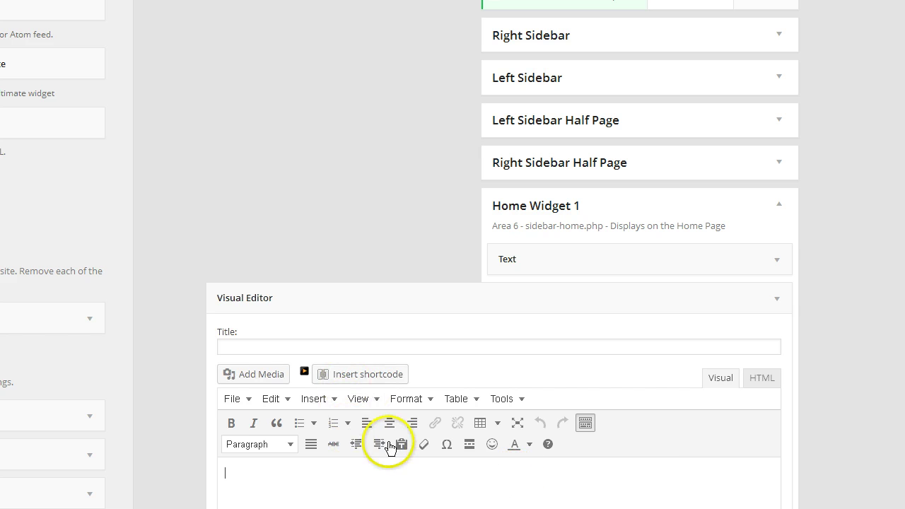
left_click(776, 297)
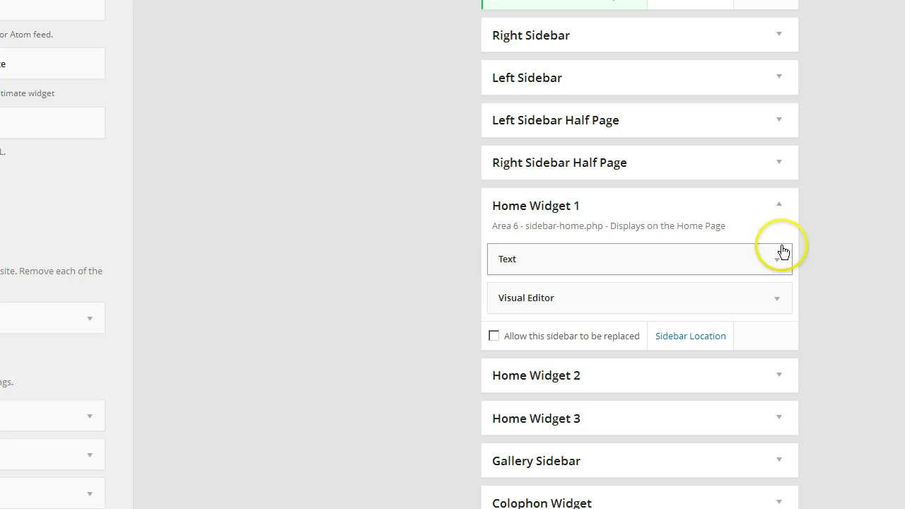
left_click(778, 205)
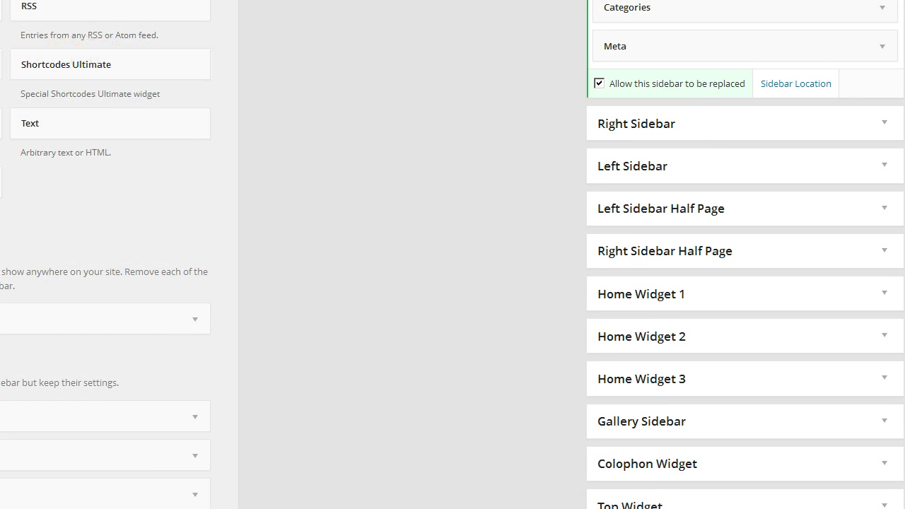
Examine the list of insertable shortcodes in the About page's editor and close it without inserting any.
scroll(106, 254, "up", 6)
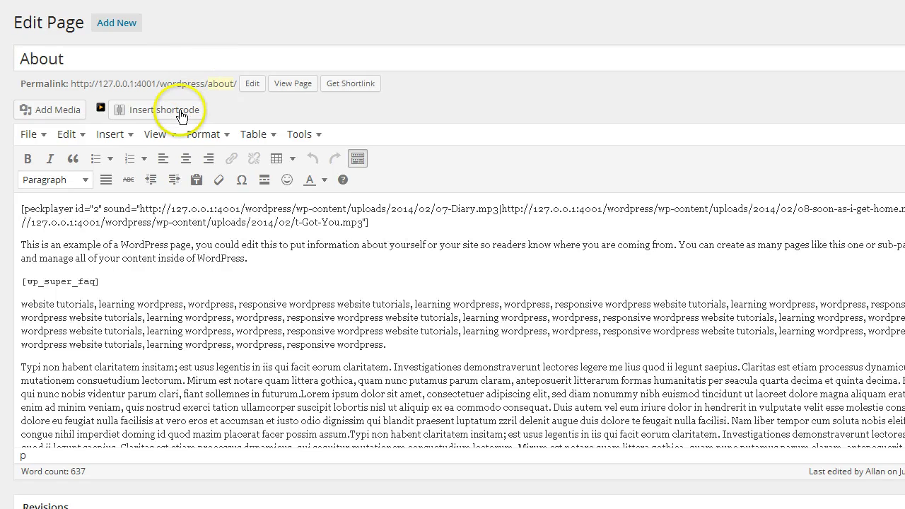
left_click(181, 111)
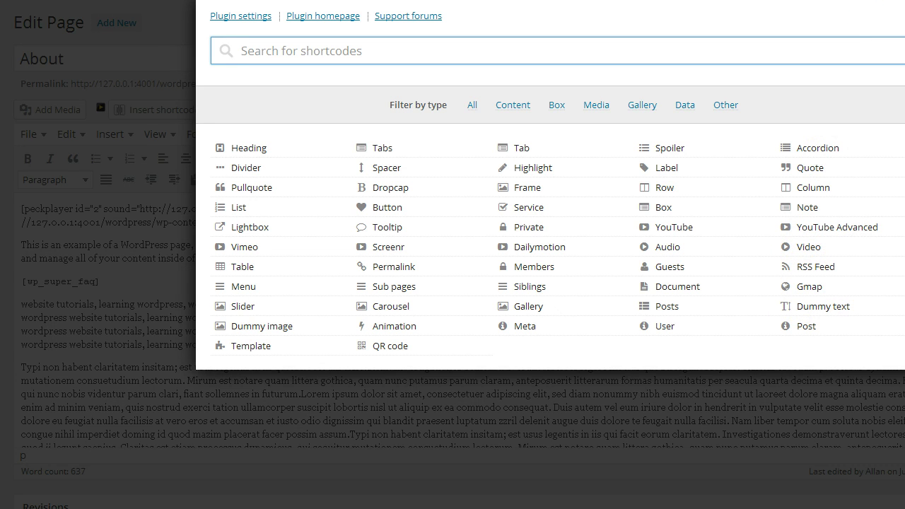
key("Escape")
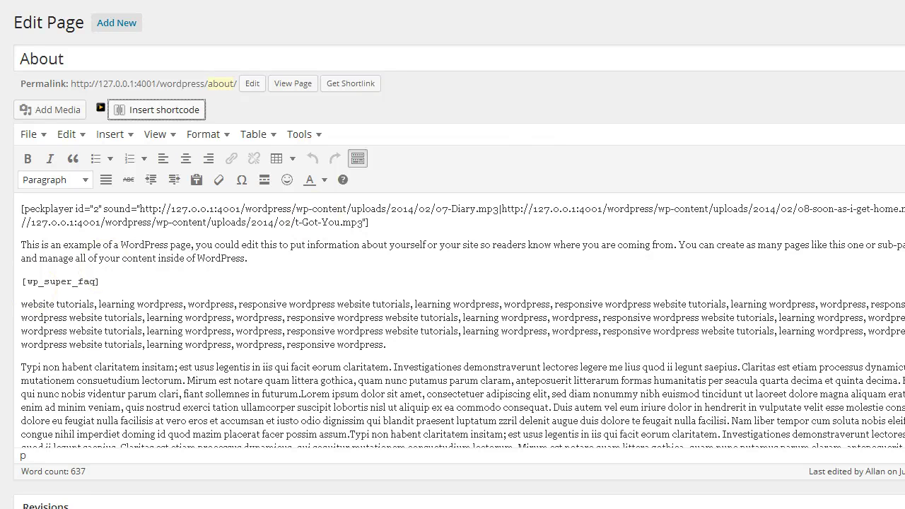
Return to the theme sidebars on the Widgets page and review the Main Sidebar's widgets.
mouse_move(6, 338)
left_click(23, 366)
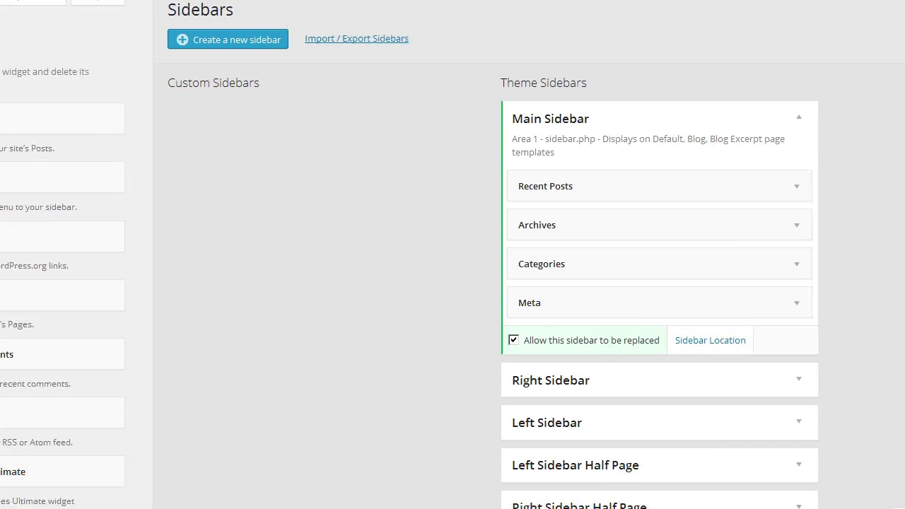
scroll(858, 208, "down", 4)
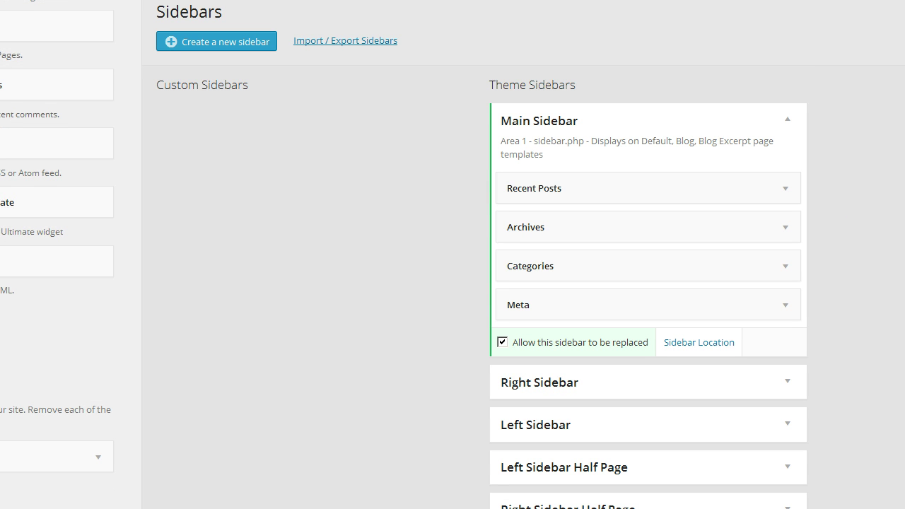
left_click_drag(899, 106, 899, 220)
View the About and News pages on the live site to check which widgets their sidebar displays.
left_click(853, 384)
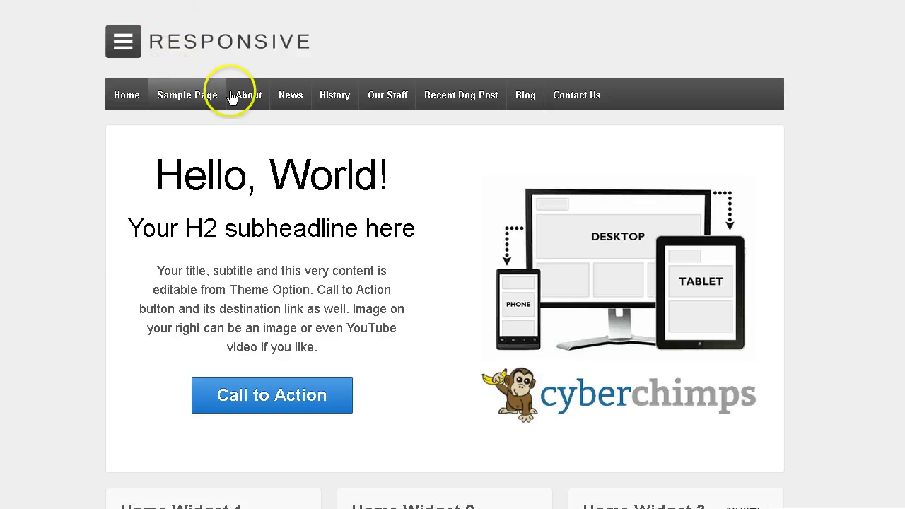
left_click(249, 96)
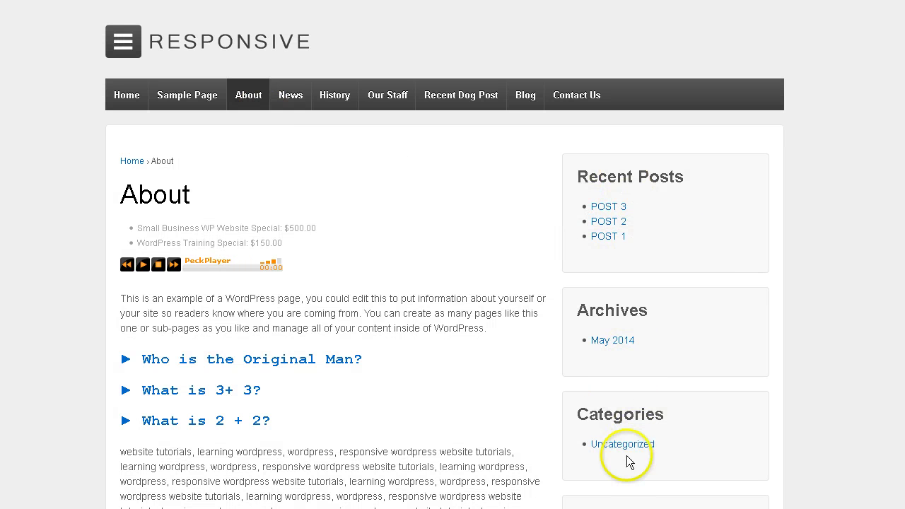
left_click(288, 96)
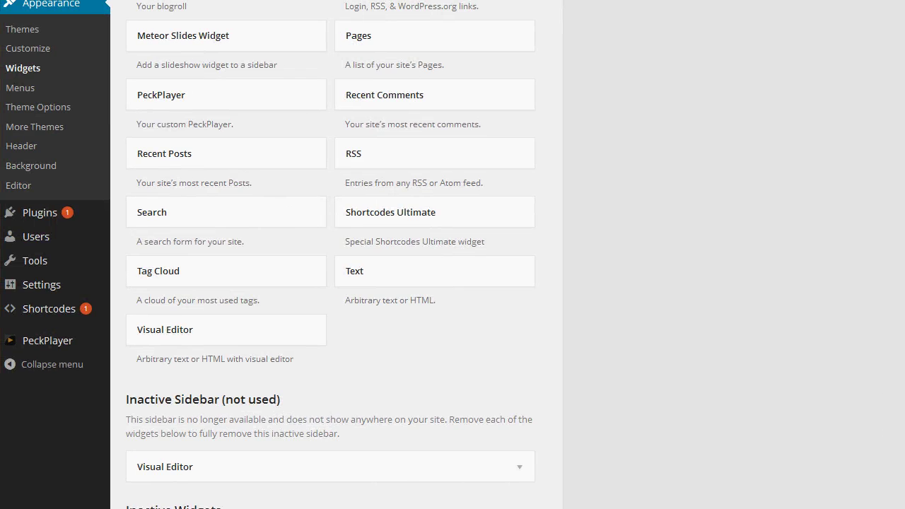
Open the installed plugins list and find the Easy Google Fonts plugin.
left_click(41, 215)
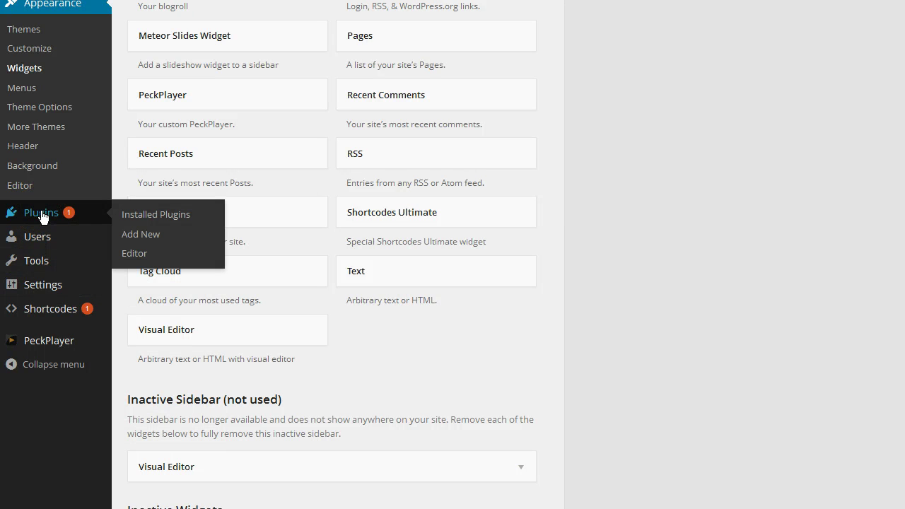
left_click(41, 216)
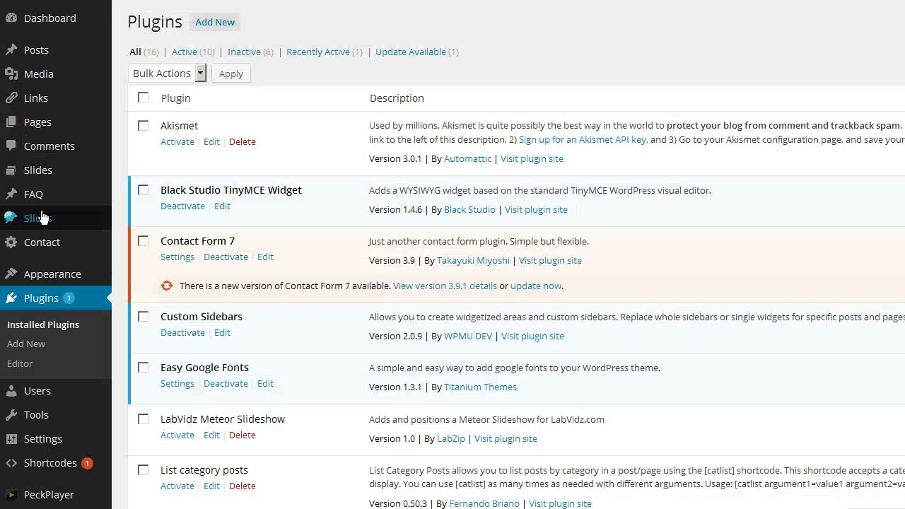
scroll(290, 337, "down", 3)
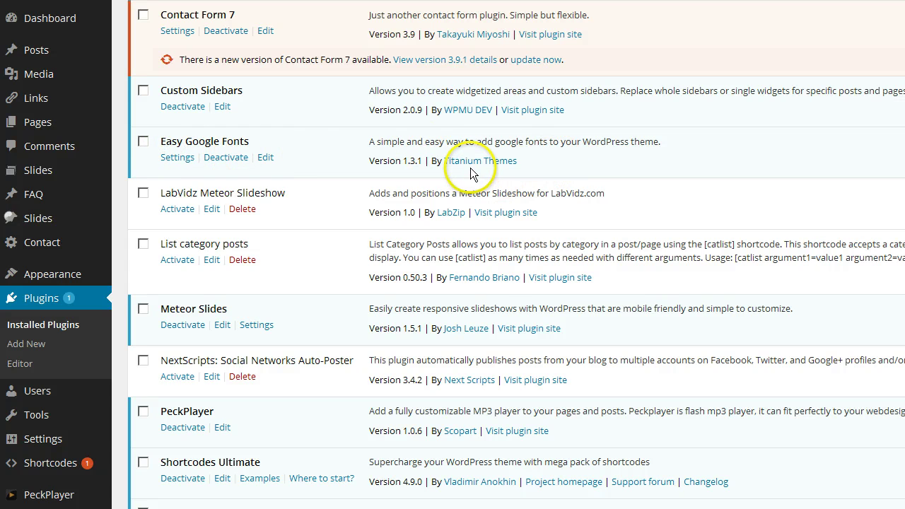
left_click(175, 162)
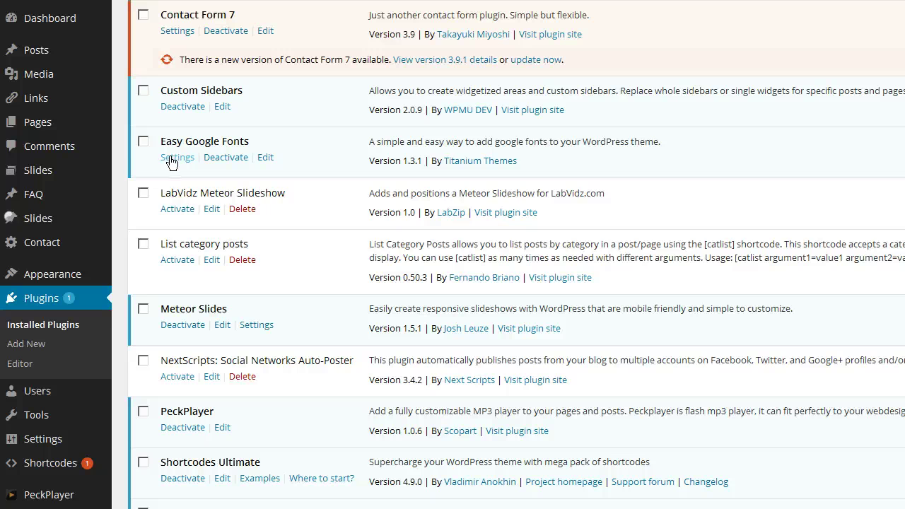
Open the customizer for the active Responsive theme from the Themes page and look over the front page preview.
mouse_move(51, 278)
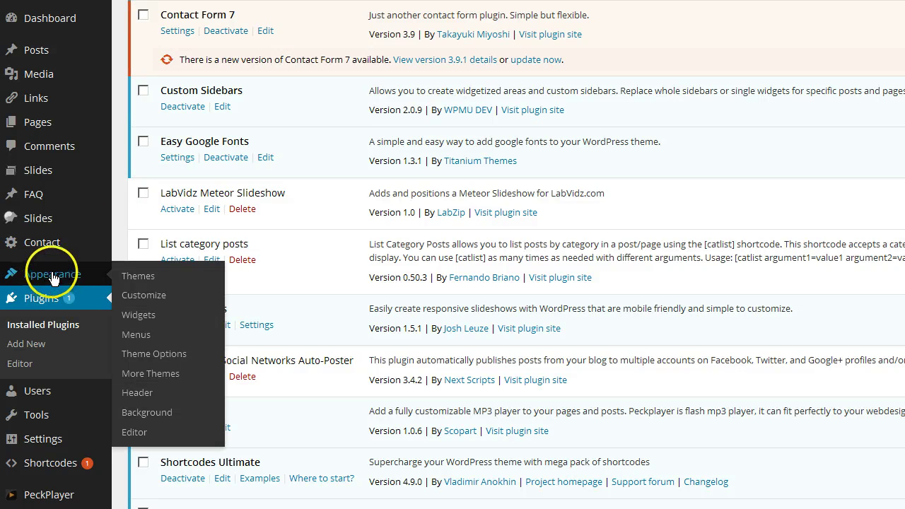
left_click(134, 280)
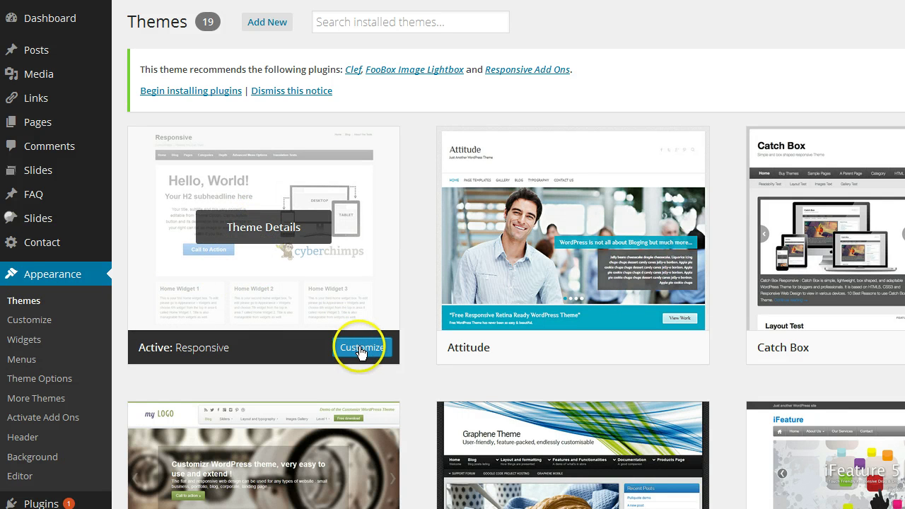
left_click(361, 349)
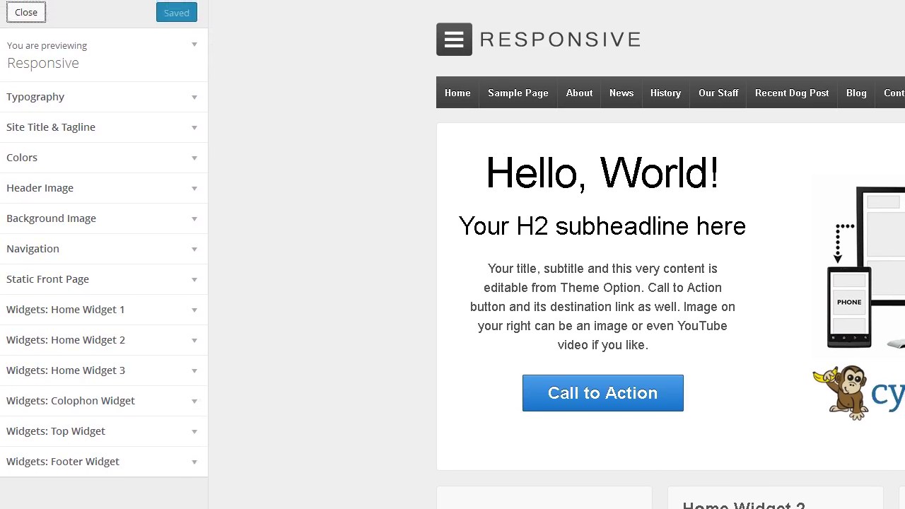
scroll(768, 292, "down", 2)
scroll(768, 293, "up", 2)
scroll(626, 299, "down", 2)
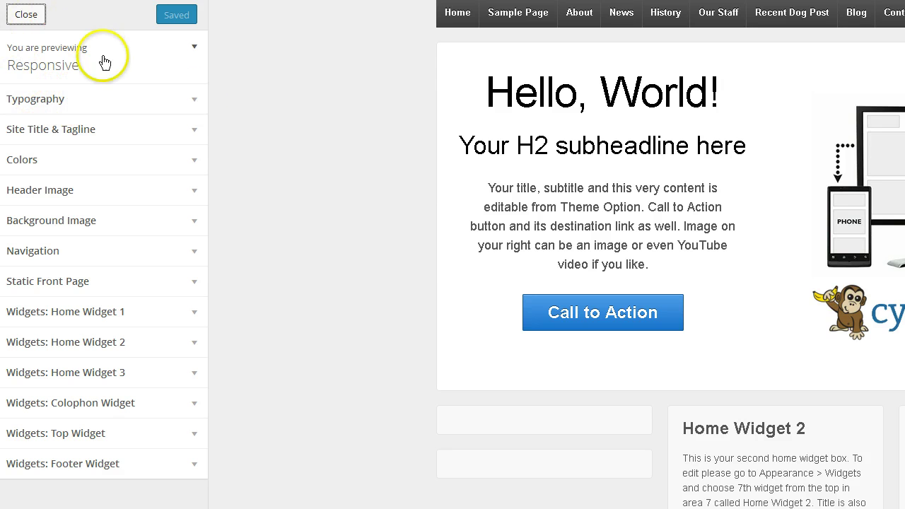
Open the Heading 1 font settings under Typography and try the Abel font family.
left_click(197, 99)
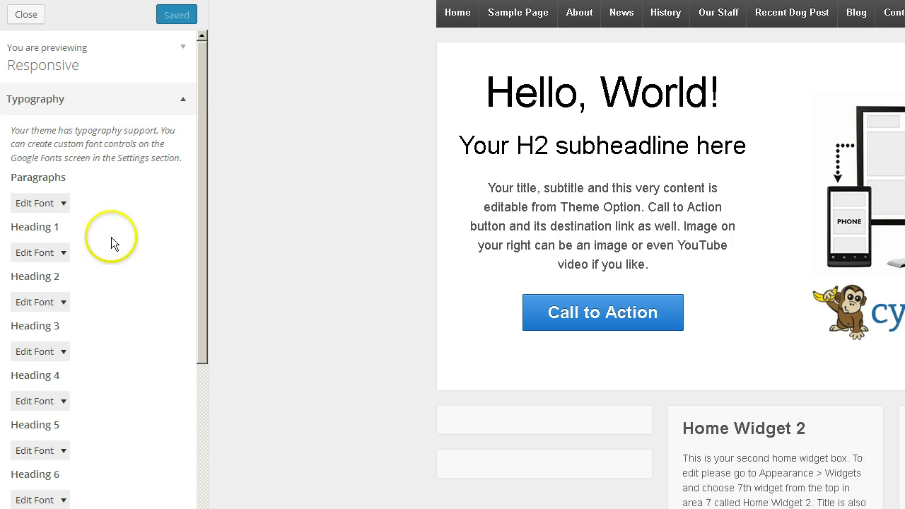
left_click(56, 226)
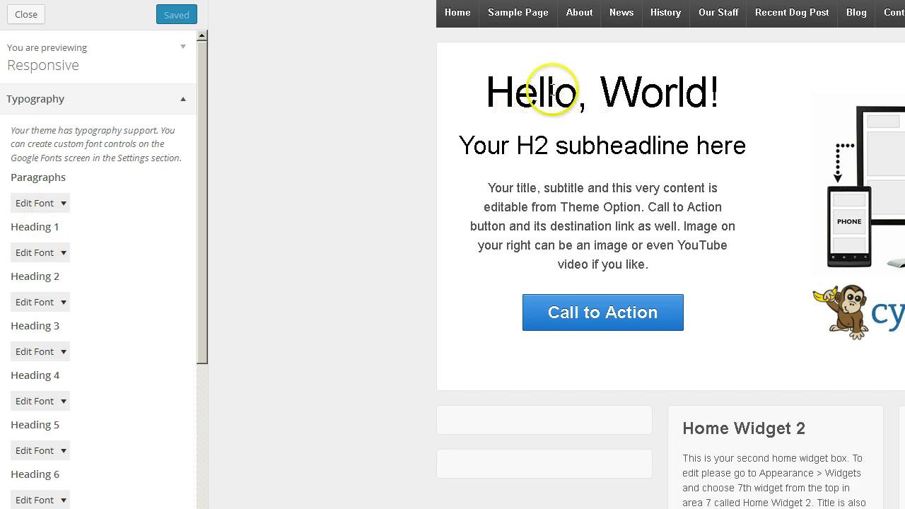
left_click(64, 254)
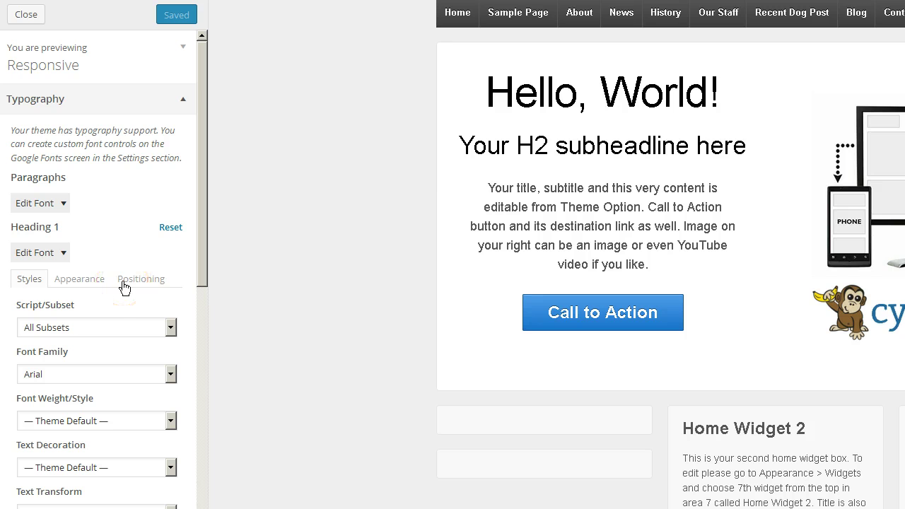
left_click(170, 374)
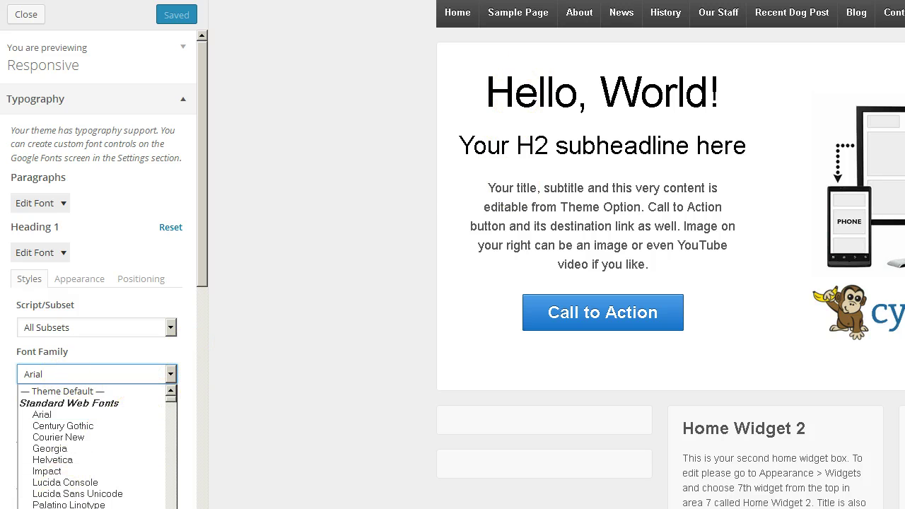
left_click(56, 508)
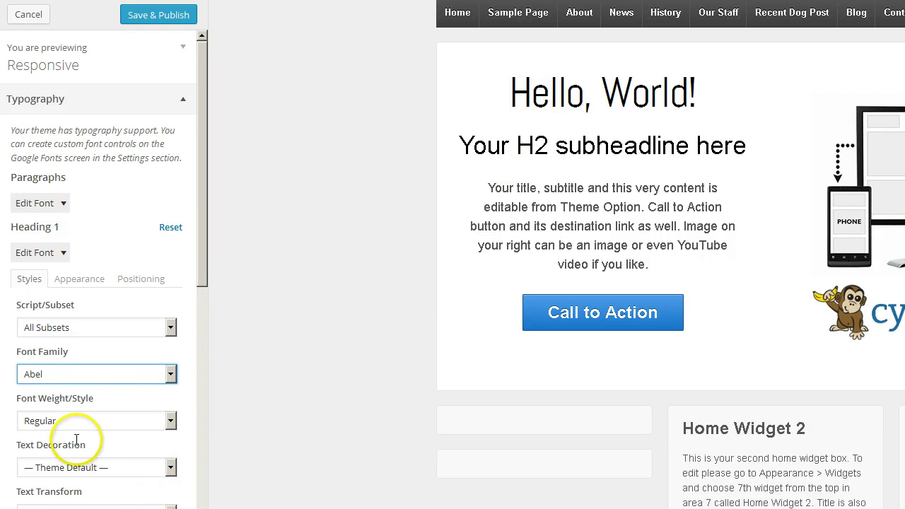
Try the Allura font family for Heading 1.
left_click(170, 374)
scroll(117, 479, "down", 8)
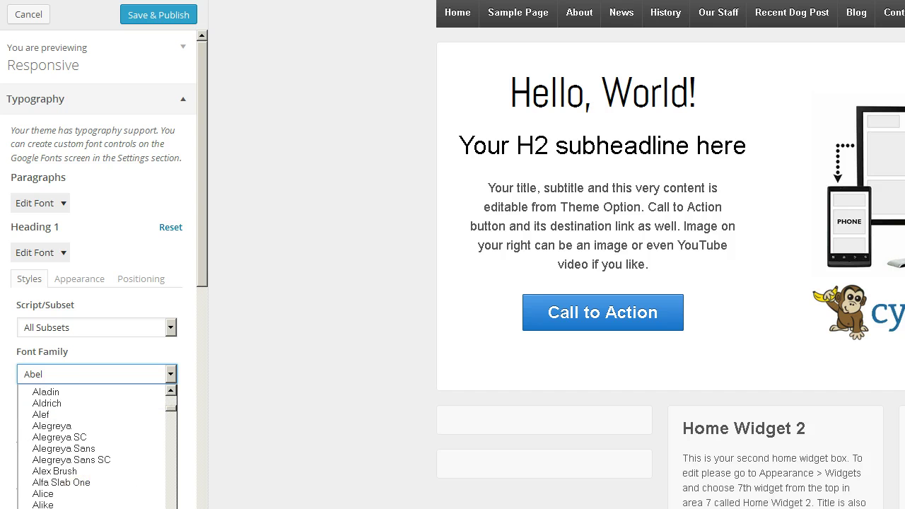
left_click(71, 507)
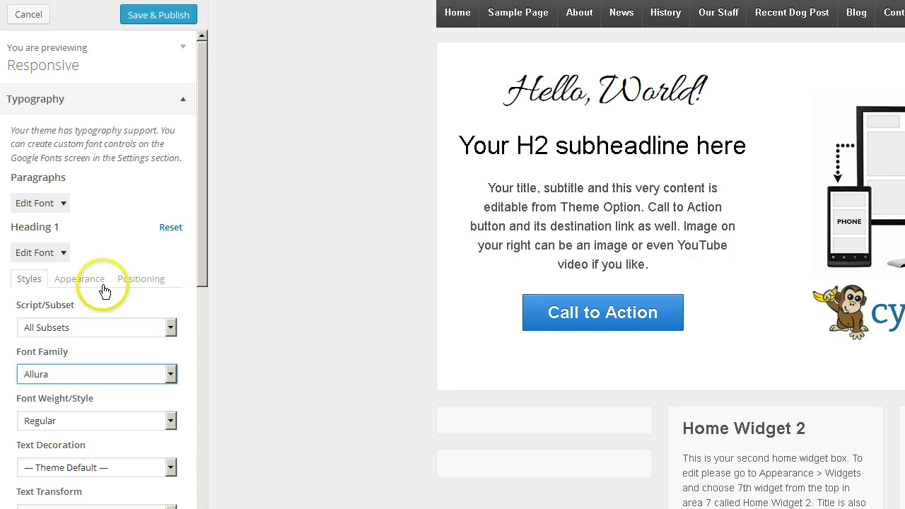
Try blue #1e73be, green #81d742 and dark purple #5e0050 as the Heading 1 font color.
left_click(77, 279)
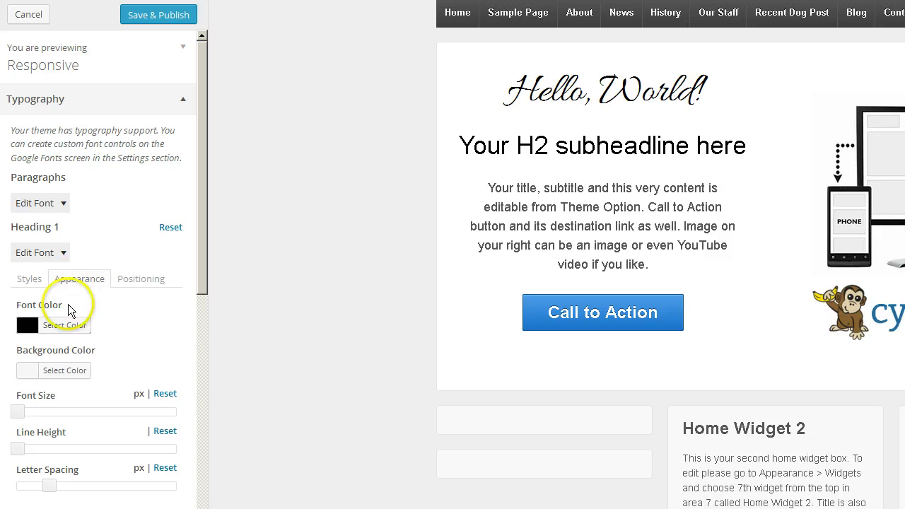
left_click(26, 325)
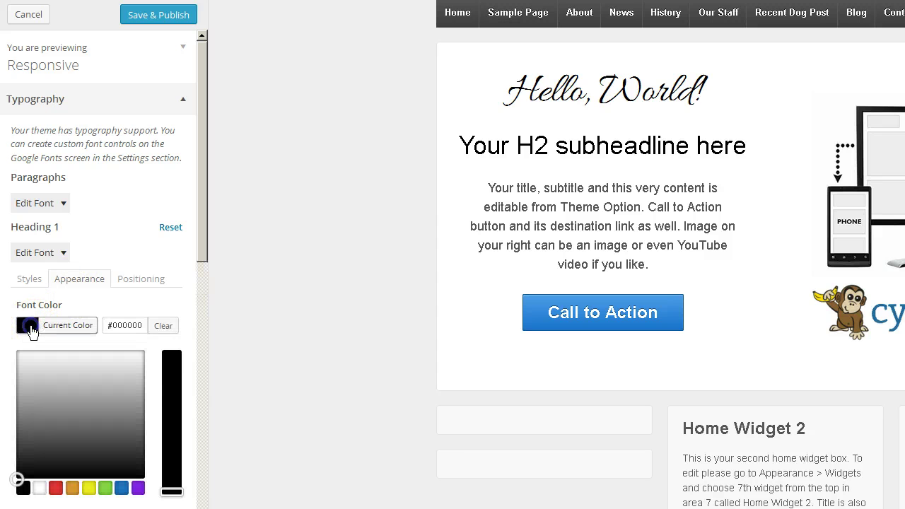
left_click(121, 488)
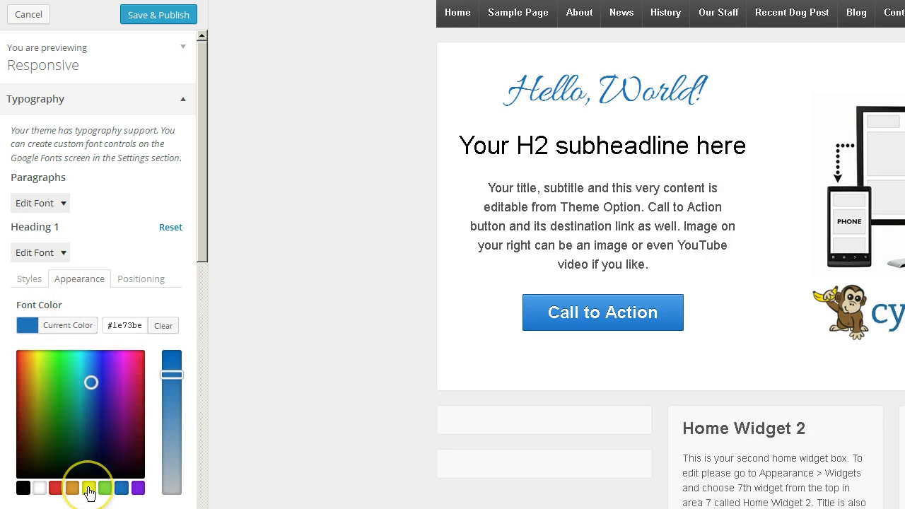
left_click(104, 488)
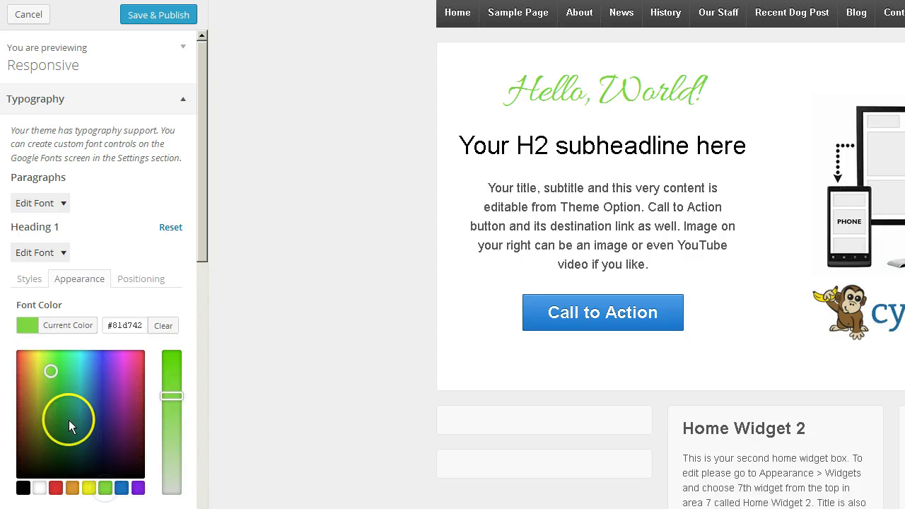
mouse_move(52, 371)
left_mouse_down()
mouse_move(67, 394)
mouse_move(119, 420)
mouse_move(143, 388)
mouse_move(135, 410)
mouse_move(129, 363)
mouse_move(68, 378)
mouse_move(64, 421)
mouse_move(36, 434)
mouse_move(40, 391)
mouse_move(117, 401)
mouse_move(127, 376)
mouse_move(104, 363)
mouse_move(141, 401)
mouse_move(131, 456)
mouse_move(127, 422)
left_mouse_up()
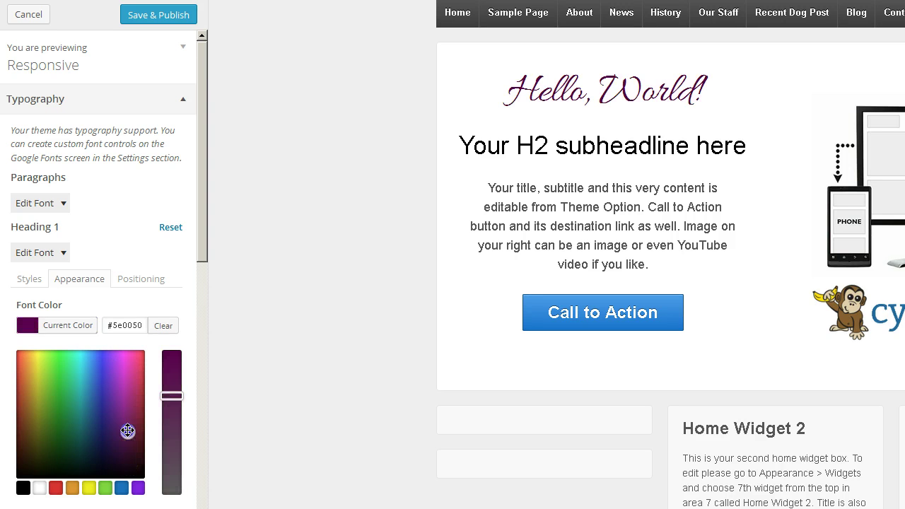
Leave the customizer without publishing the typography changes and view the live site's home page.
left_click(29, 14)
left_click(638, 48)
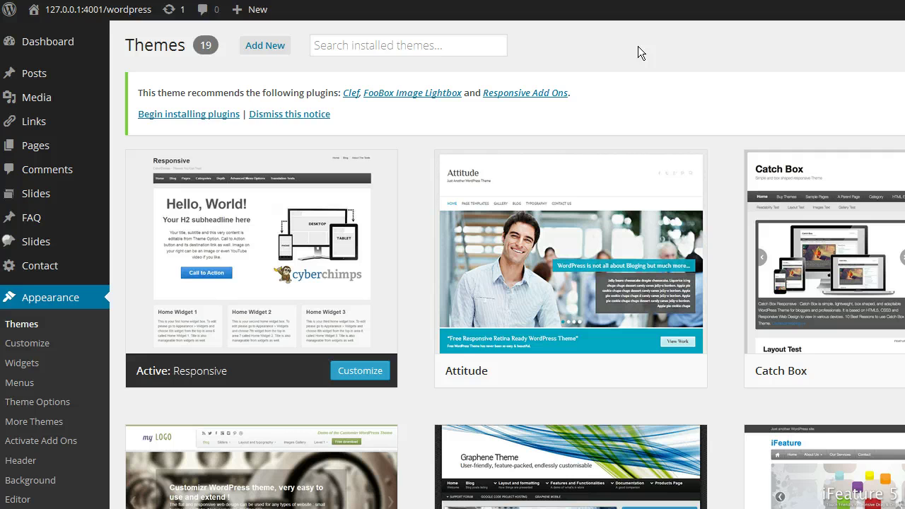
left_click(367, 41)
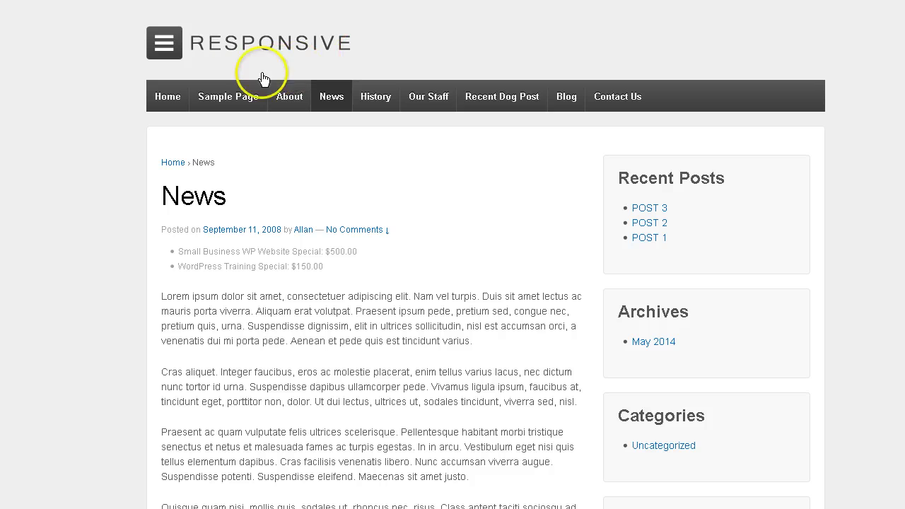
left_click(167, 97)
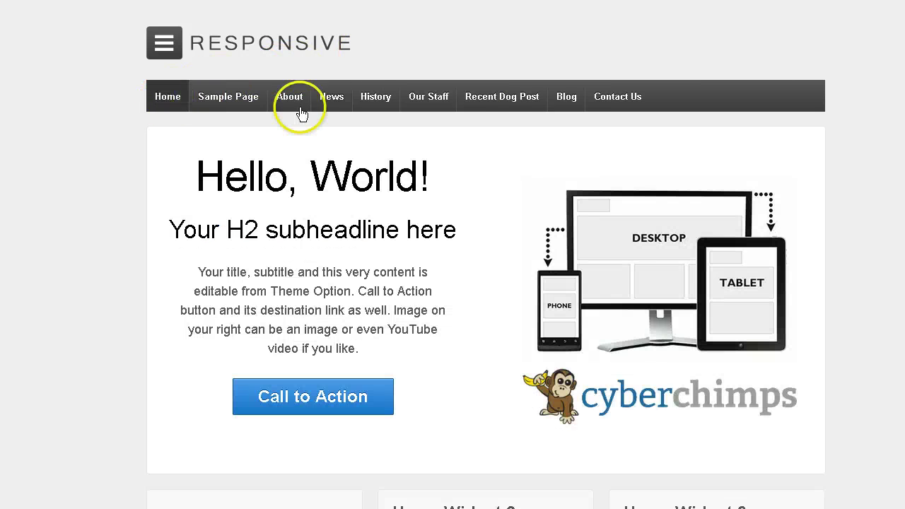